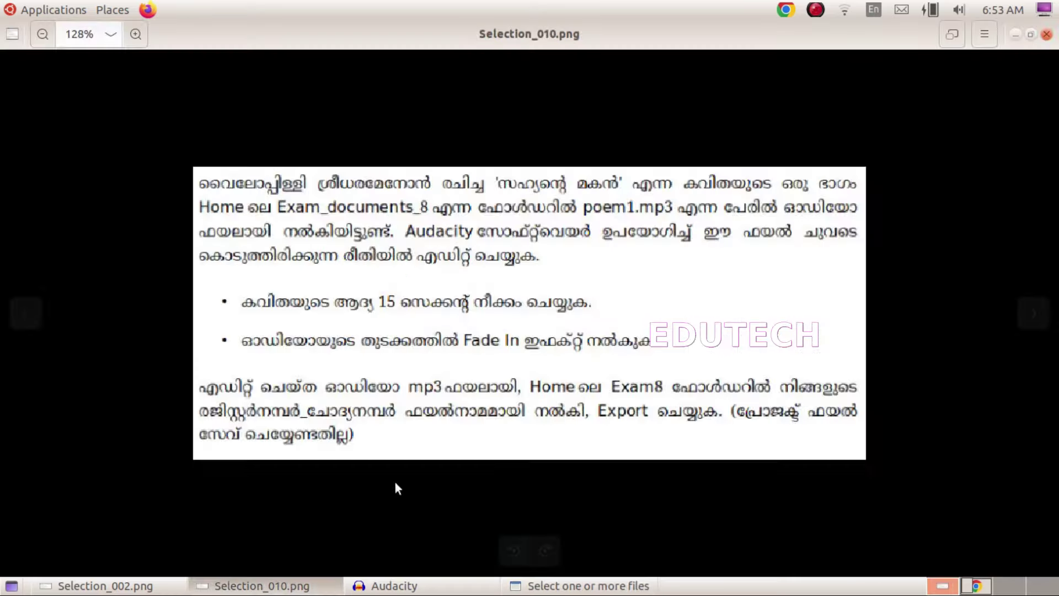
- Open poem1.mp3 from the Exam_documents_8 folder in Audacity and bring its project window to the front
click(579, 585)
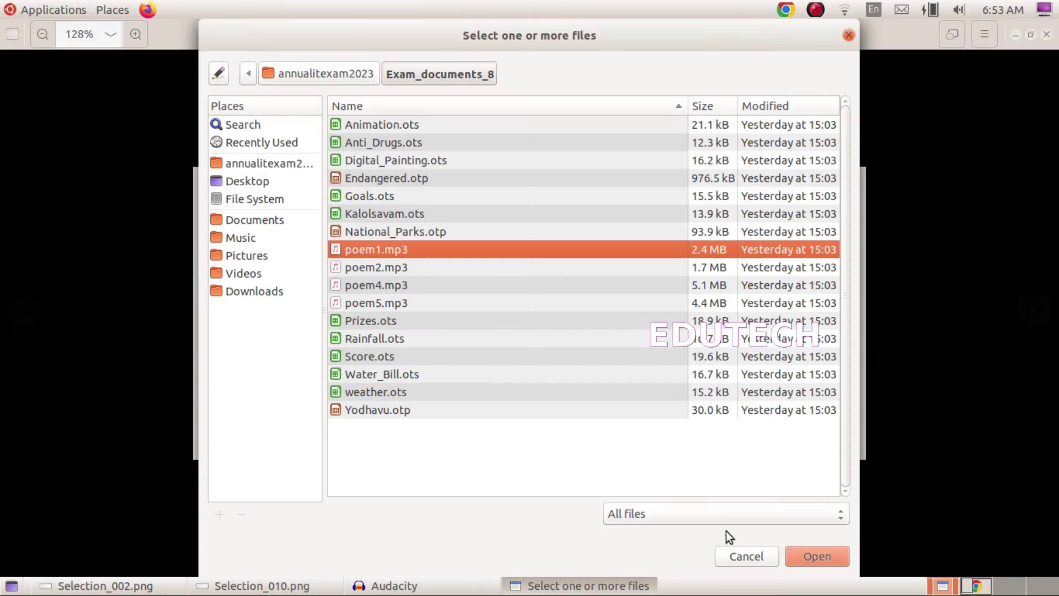
click(797, 556)
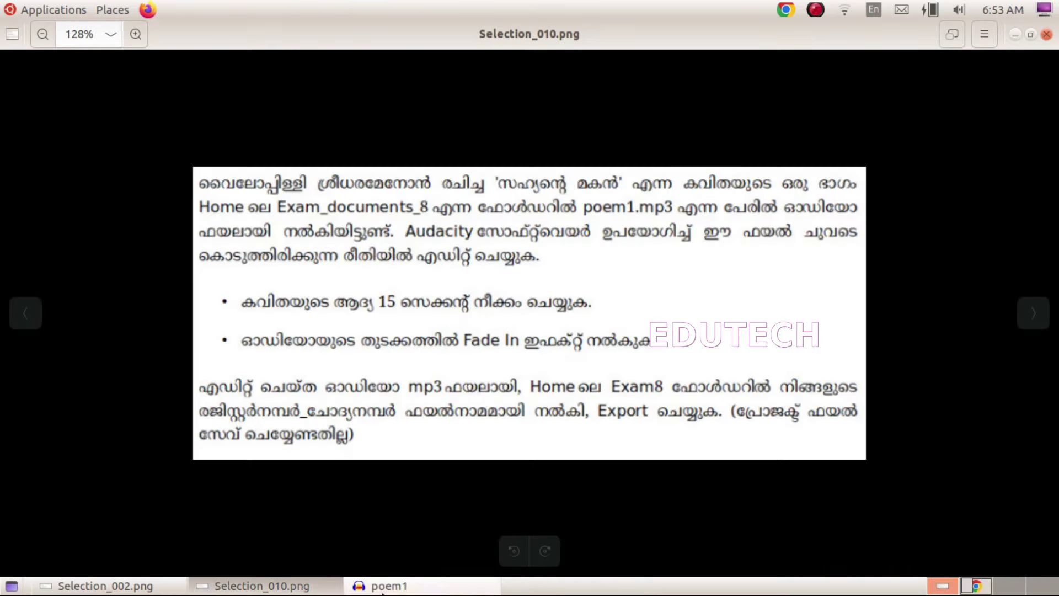
click(379, 588)
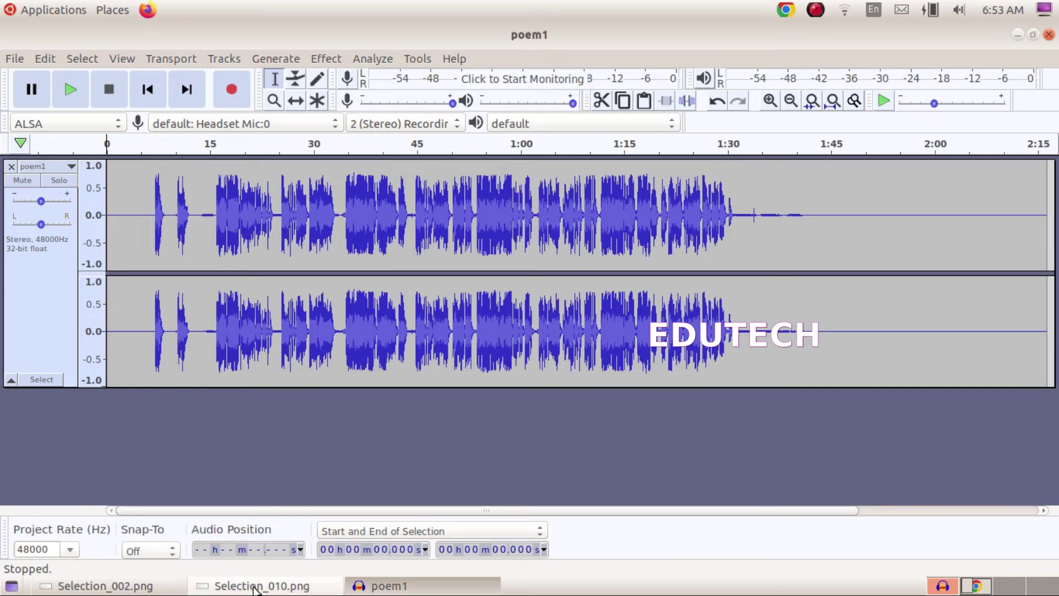
- Check the task instructions, then remove about the first 15.5 seconds of the poem1 audio
click(252, 587)
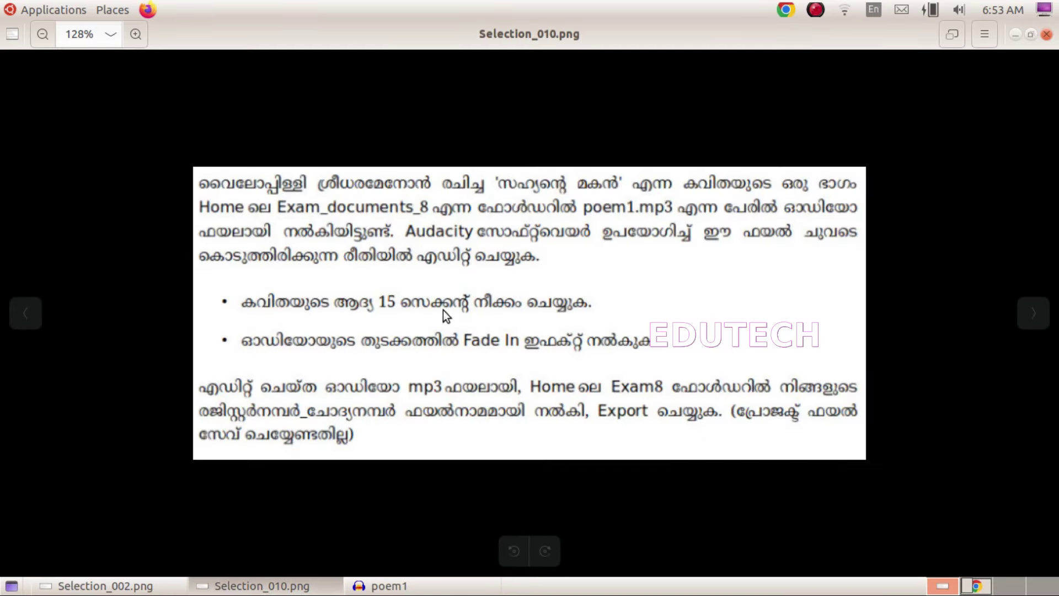
click(386, 586)
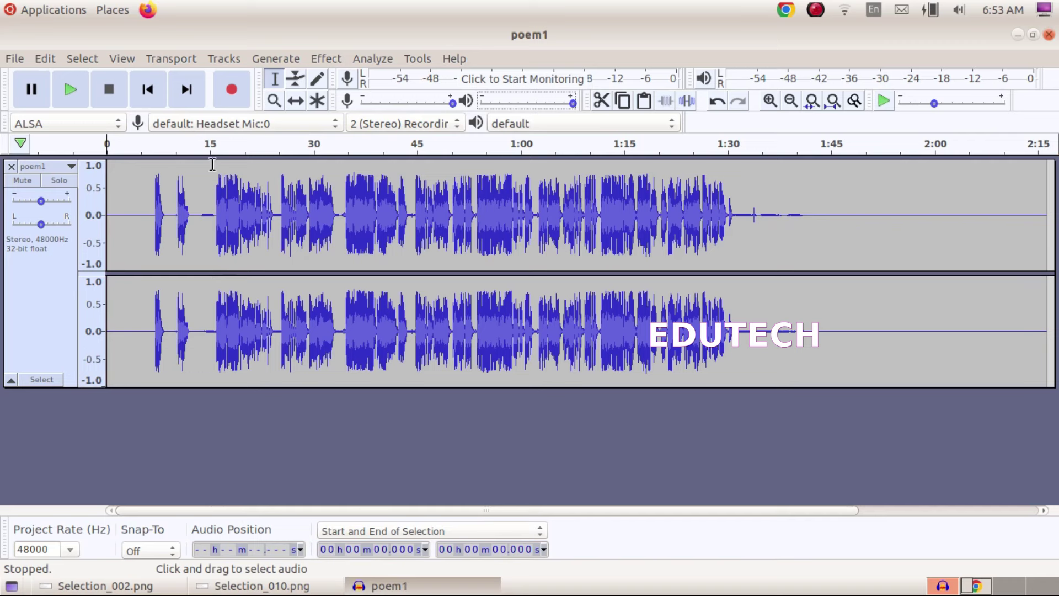
drag(210, 163, 100, 166)
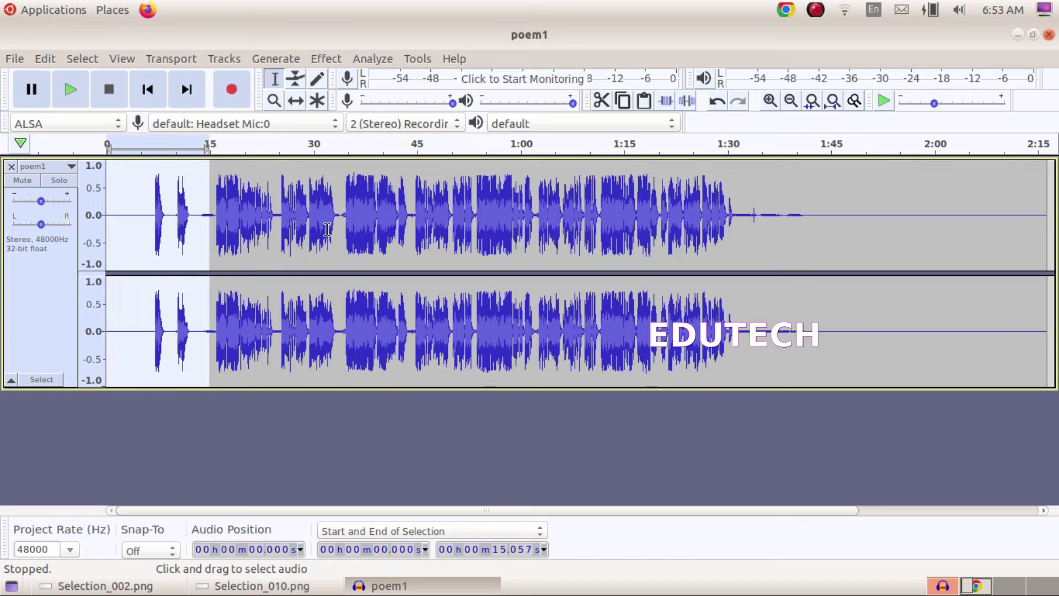
click(213, 167)
drag(214, 167, 99, 168)
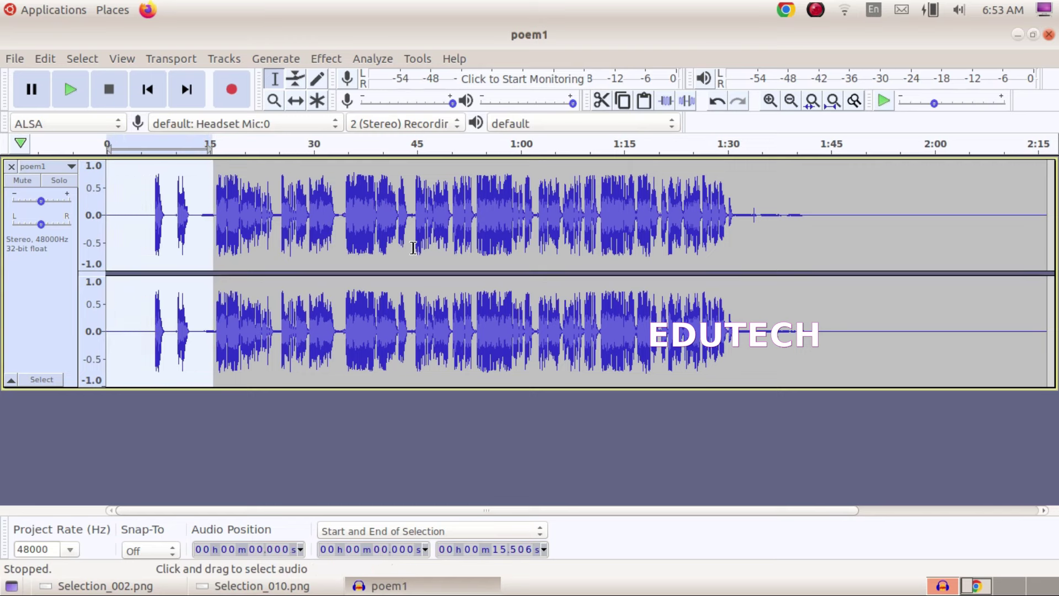
key(Delete)
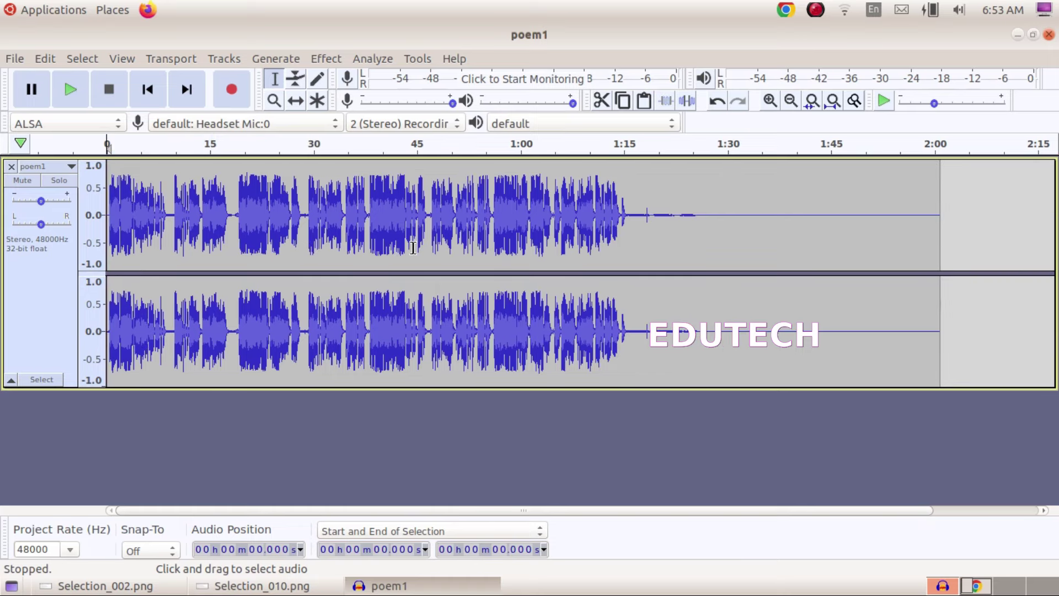
- Check the effect required by the task and apply Fade In to about the first 8.8 seconds of the poem1 track
click(134, 590)
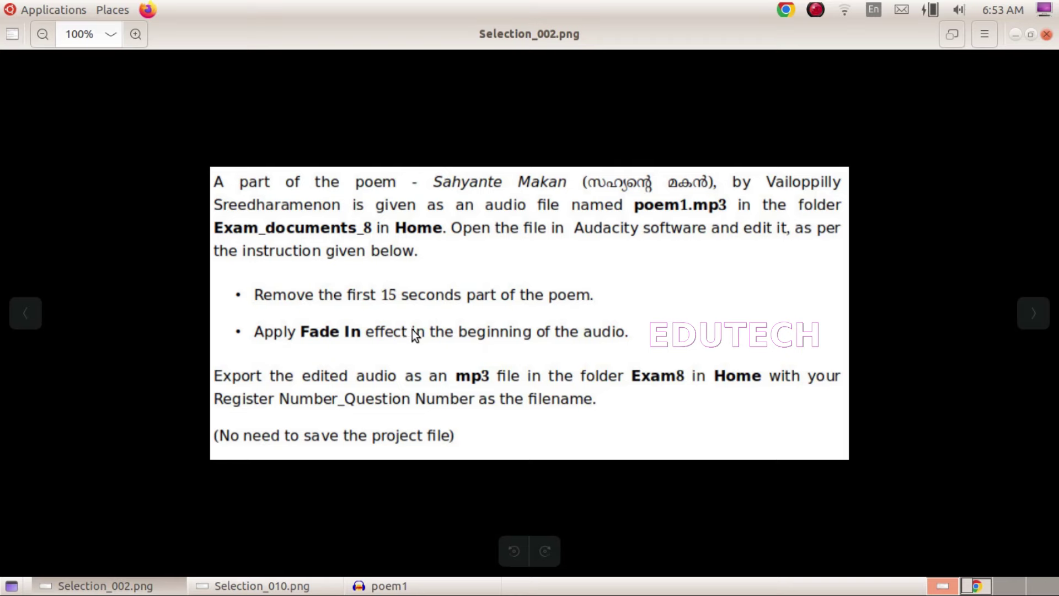
click(383, 591)
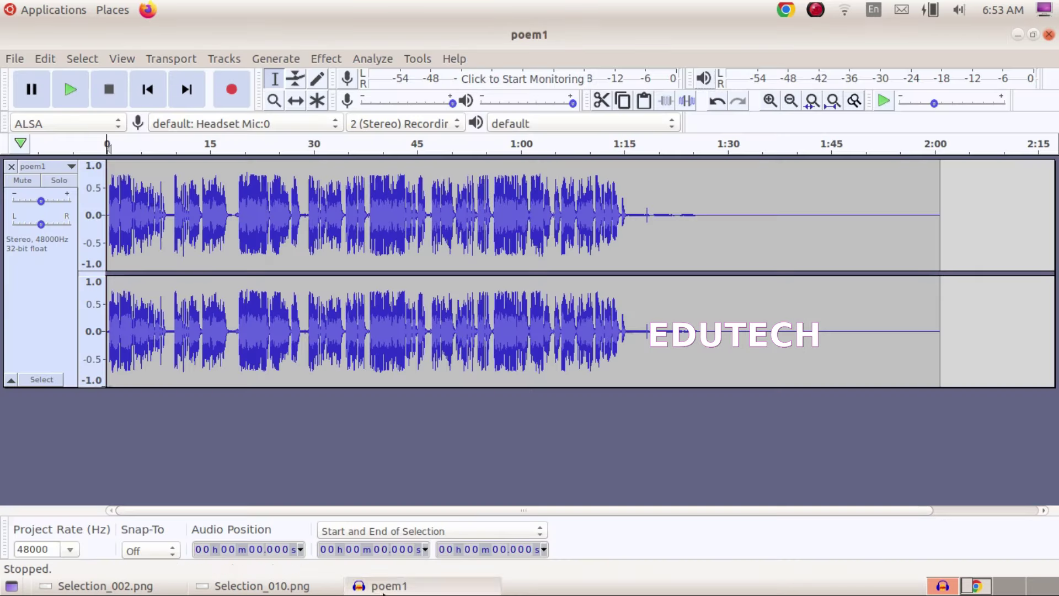
click(166, 175)
drag(167, 175, 105, 176)
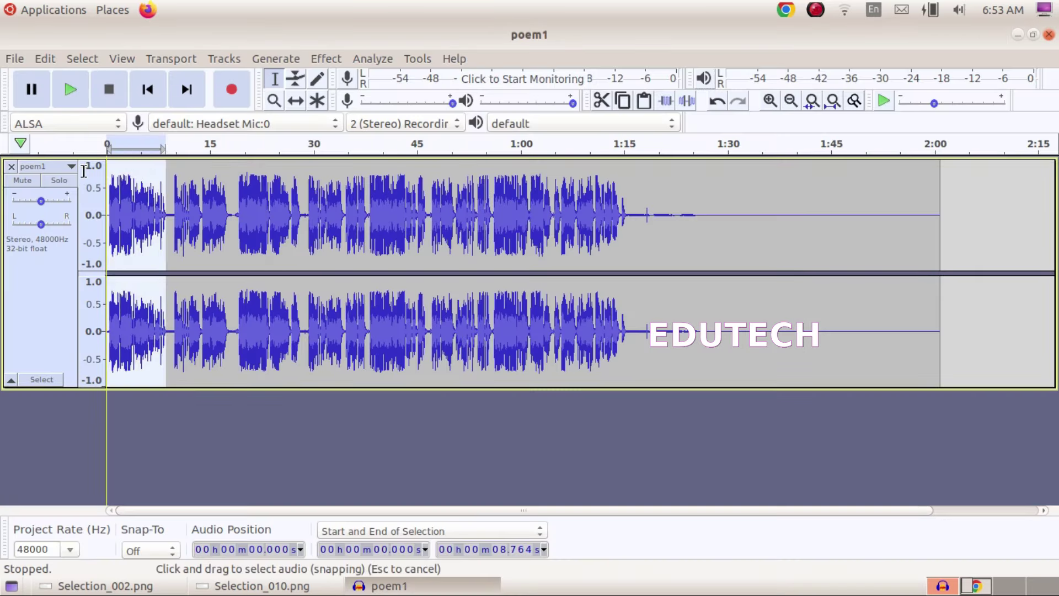
click(325, 59)
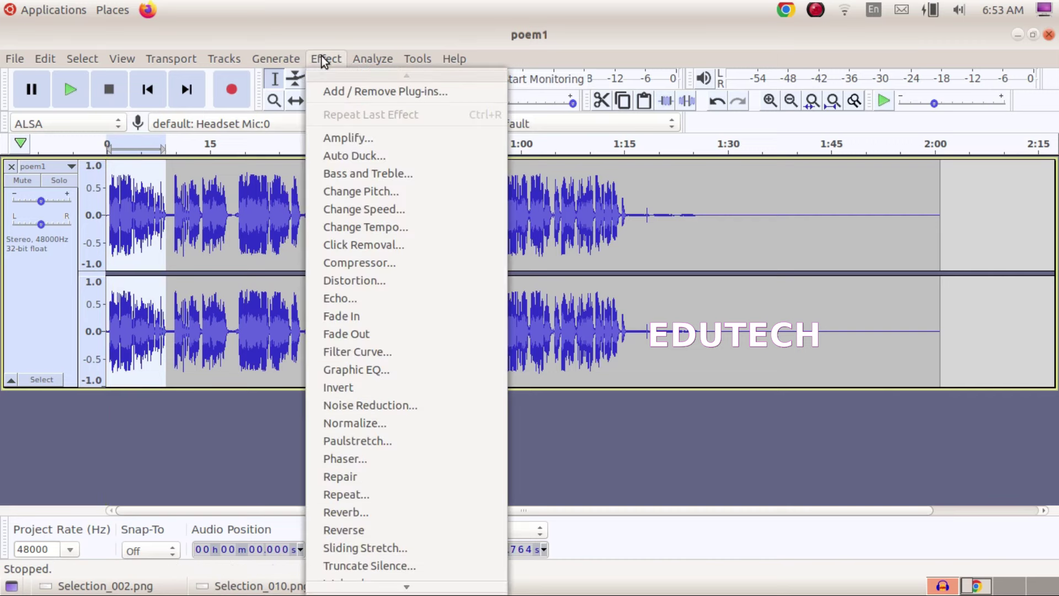
click(376, 323)
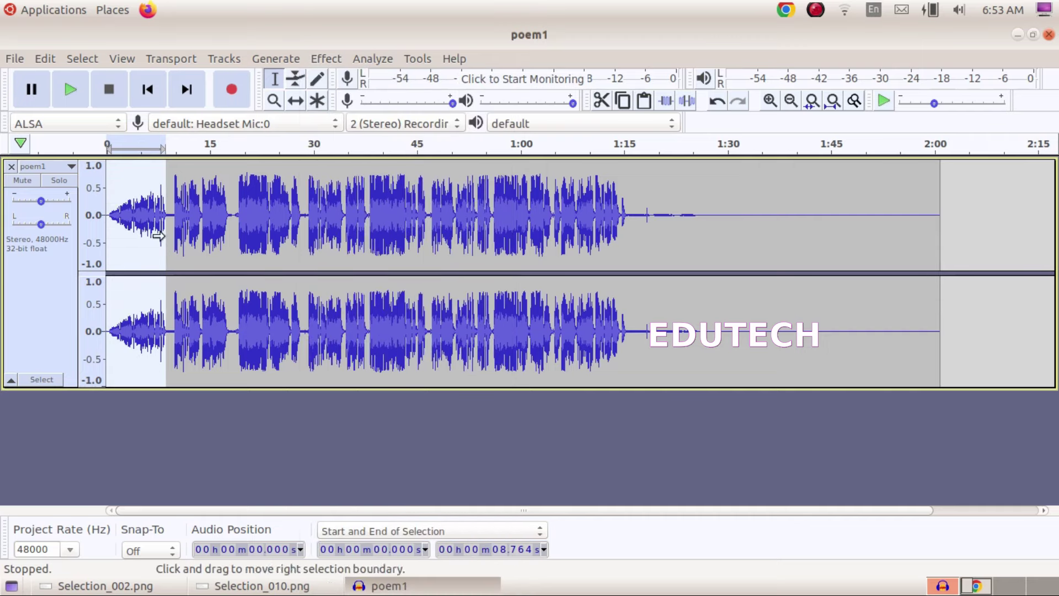
- Review the task instructions again and play the poem1 track from near its beginning to check the fade-in
click(688, 212)
click(262, 585)
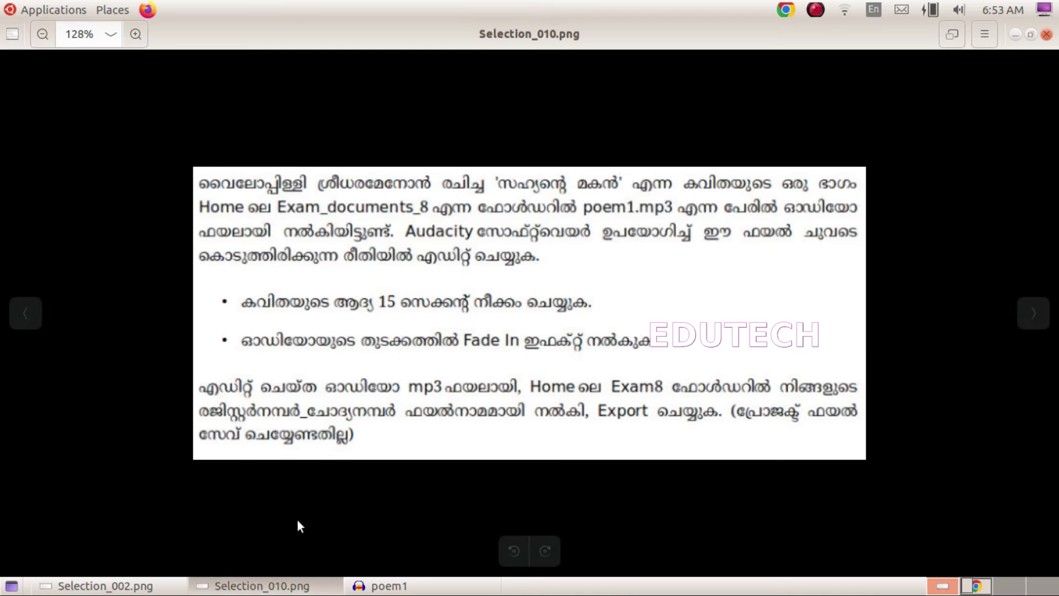
click(386, 586)
click(110, 165)
click(80, 92)
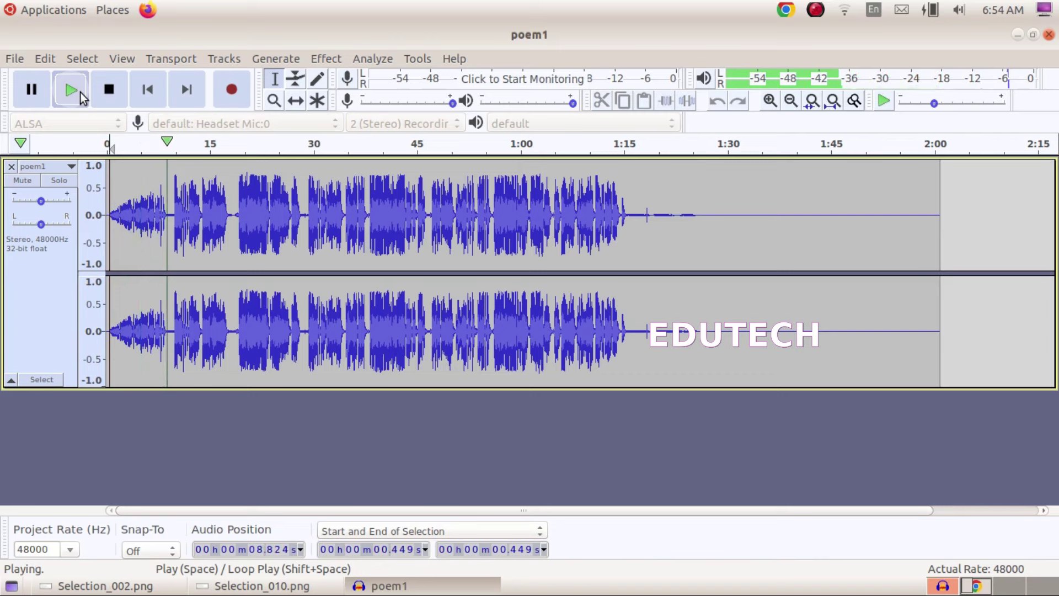
click(113, 91)
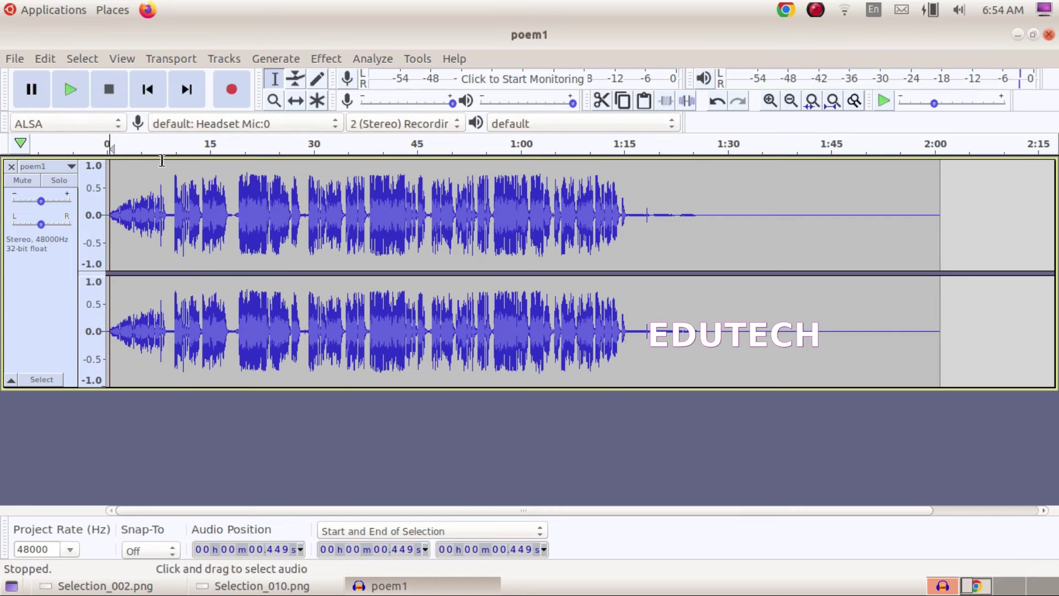
- Check the export instructions and start an MP3 export of the edited audio into the Exam8 folder in the home directory
click(135, 586)
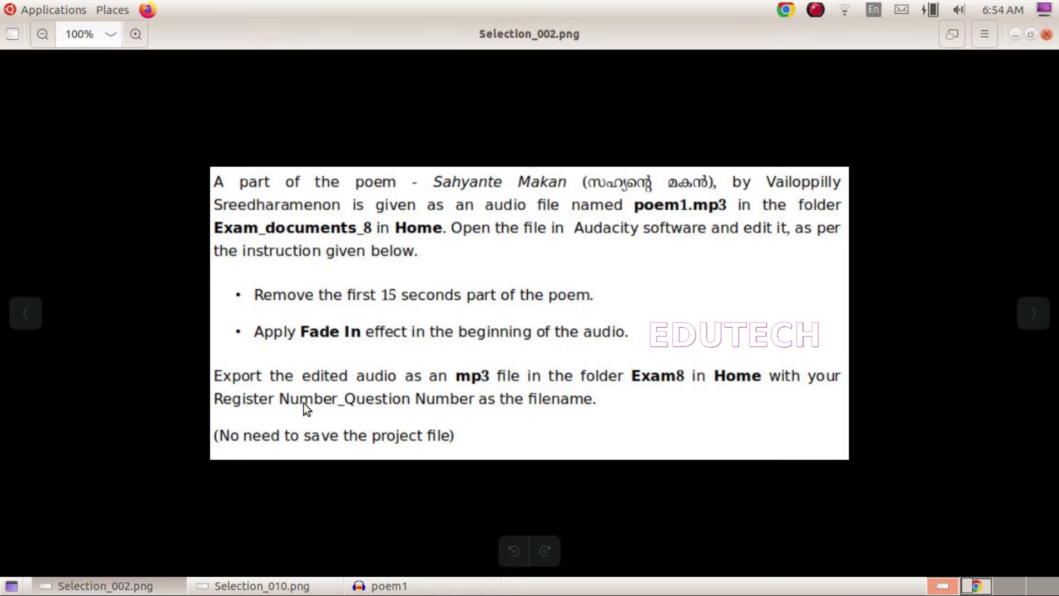
click(382, 586)
click(7, 58)
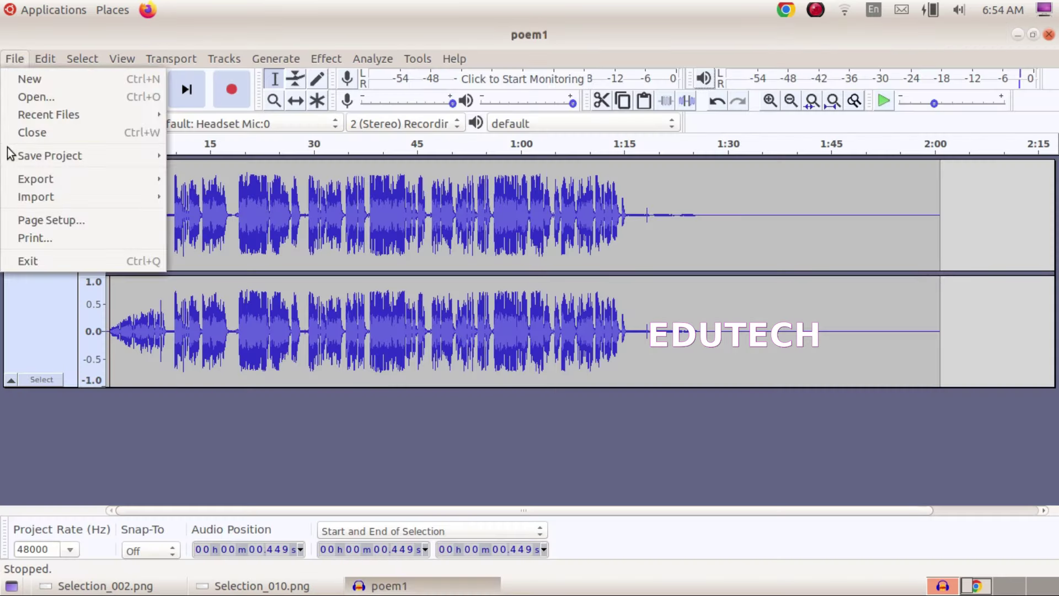
mouse_move(13, 181)
click(213, 182)
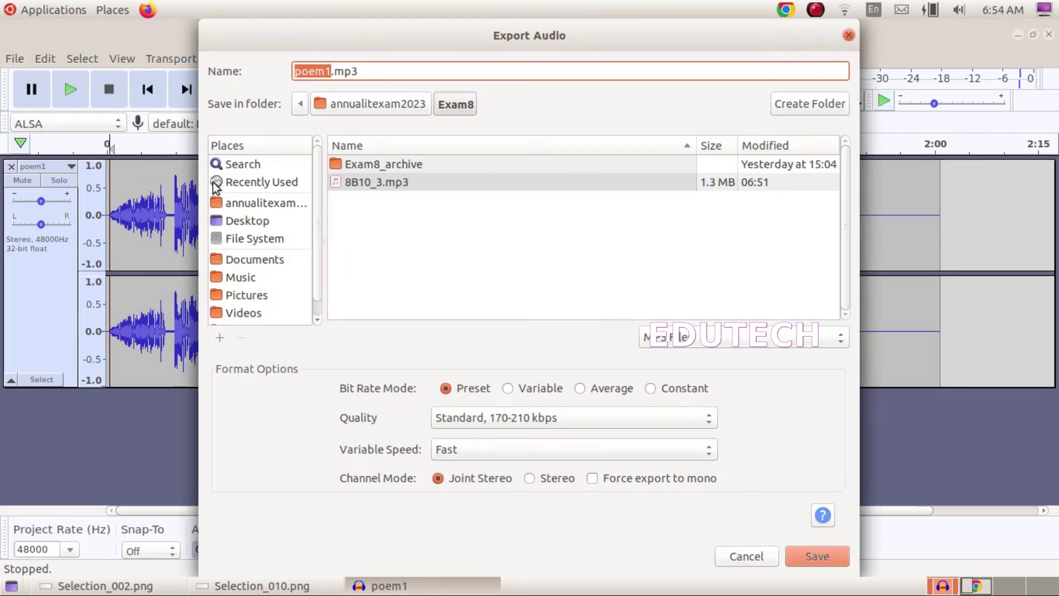
click(245, 204)
double_click(375, 223)
- Name the export file 8C12_3.mp3, save it, and accept the metadata tags without filling them in
click(330, 72)
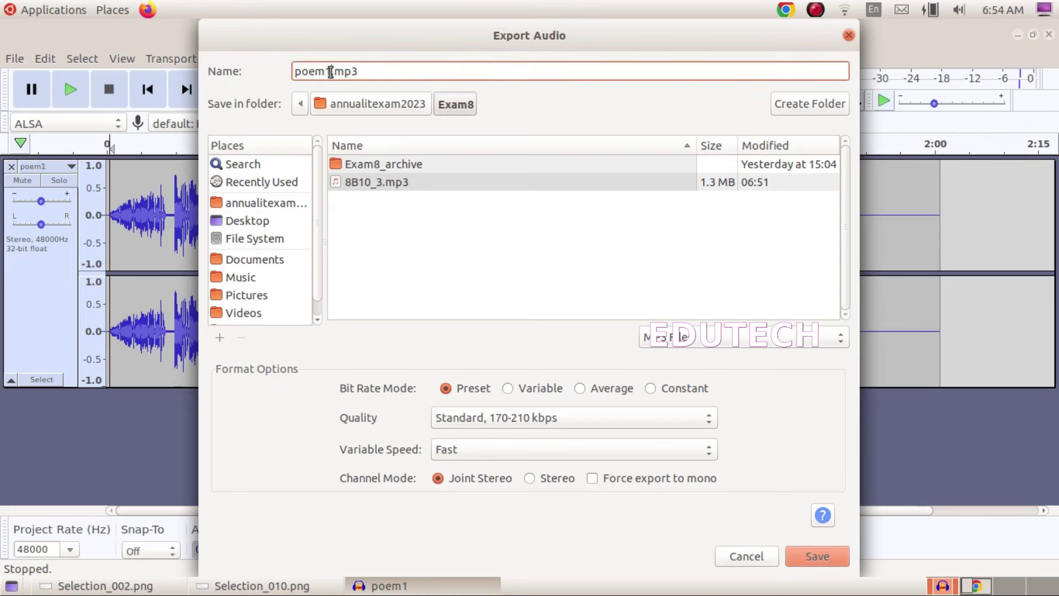
double_click(331, 72)
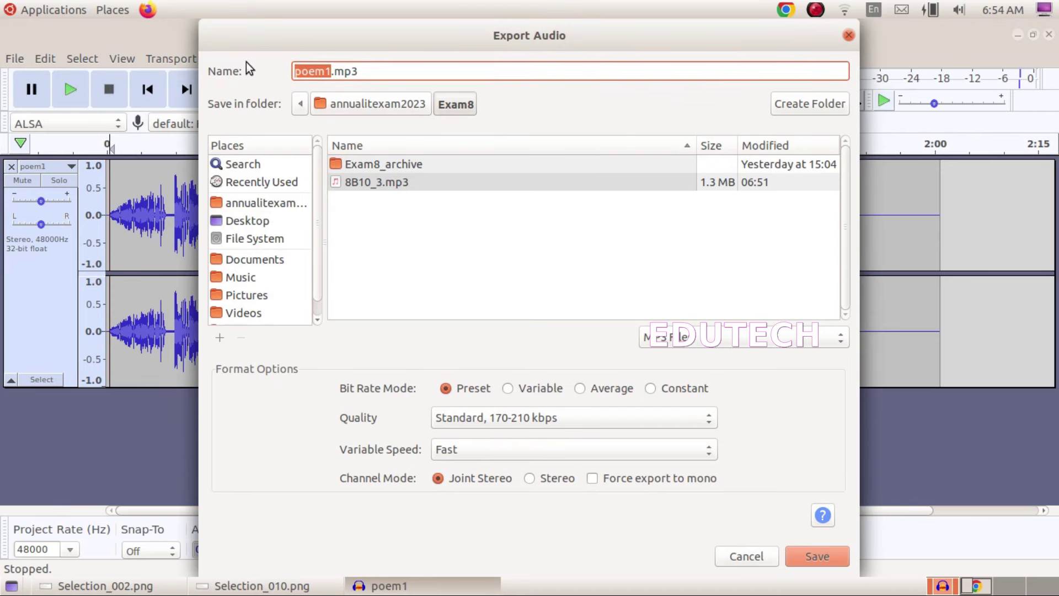
text(8C)
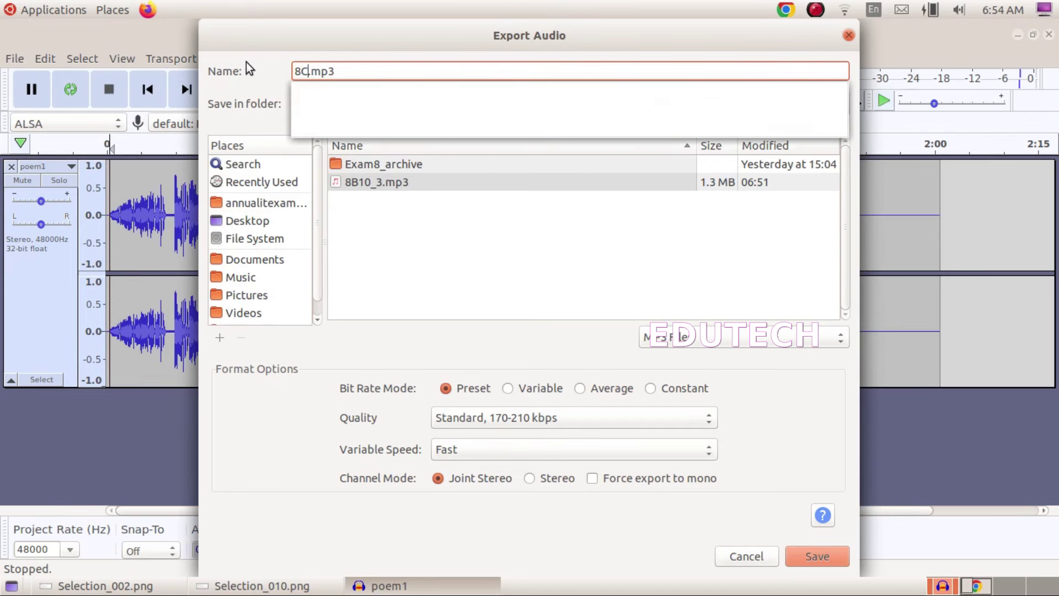
text(12)
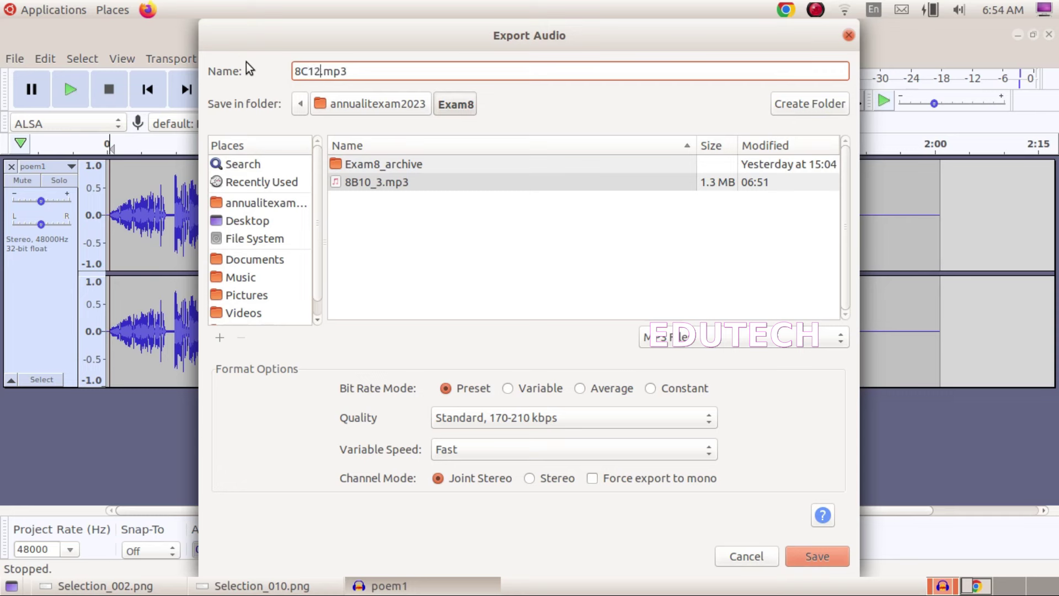
text(_3)
click(806, 557)
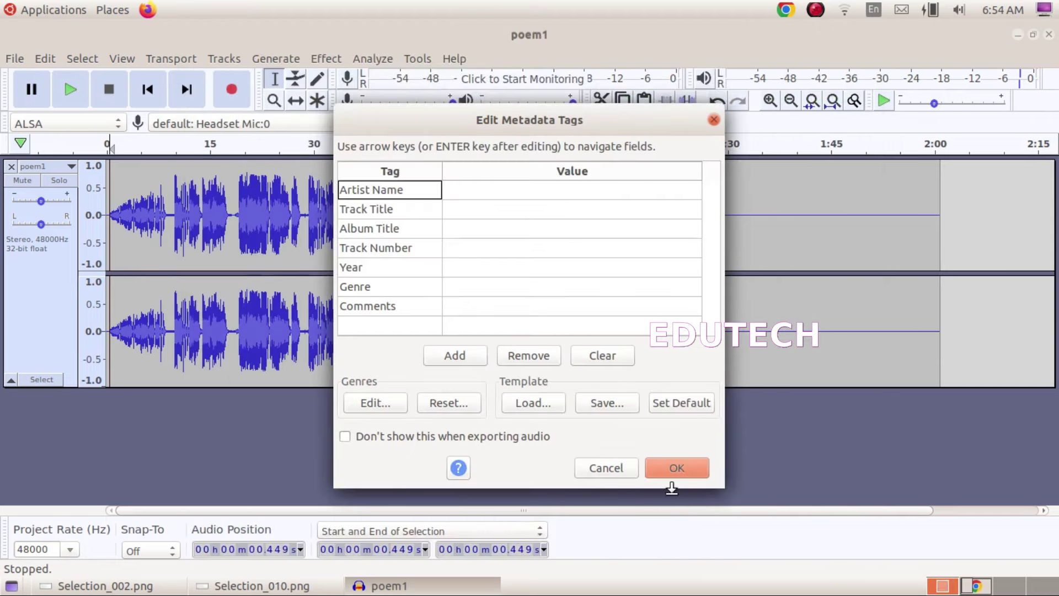
click(674, 477)
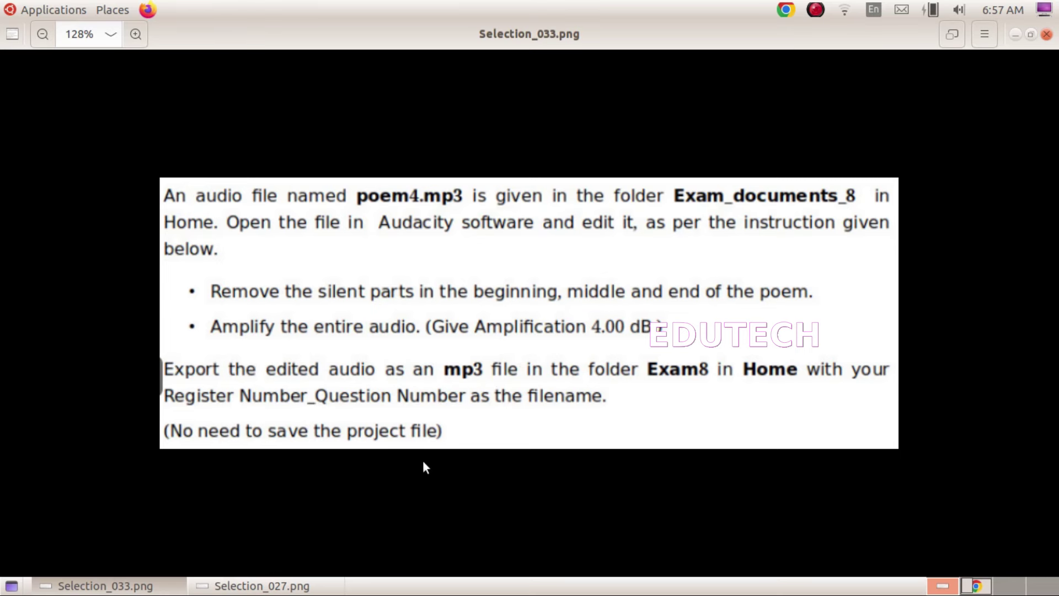
- Read the poem4.mp3 task instructions, including the Malayalam version in Selection_027.png, and launch Audacity
mouse_move(422, 460)
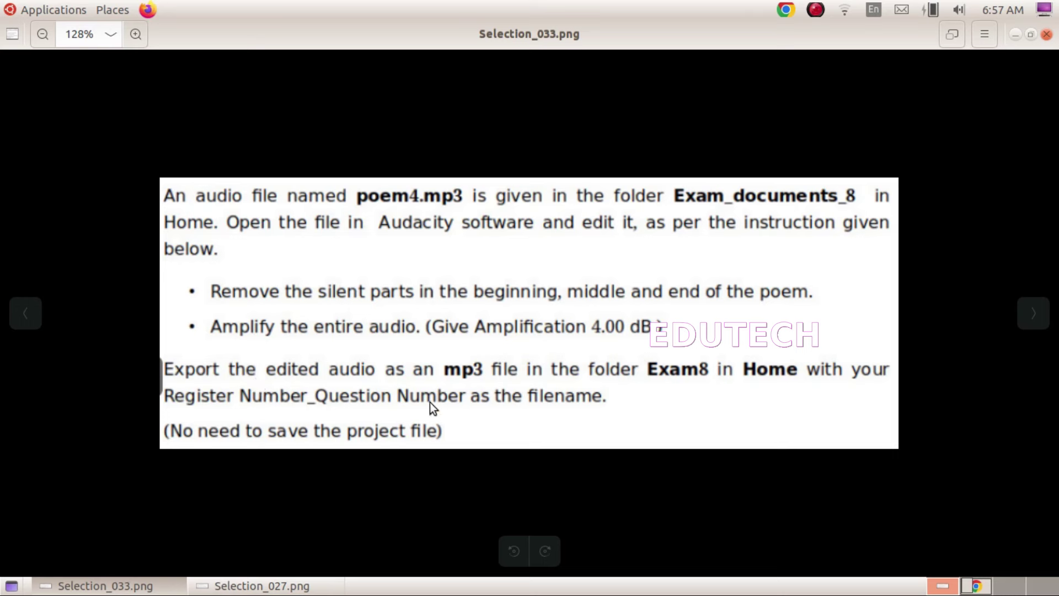
click(284, 586)
scroll(308, 492, up, 5)
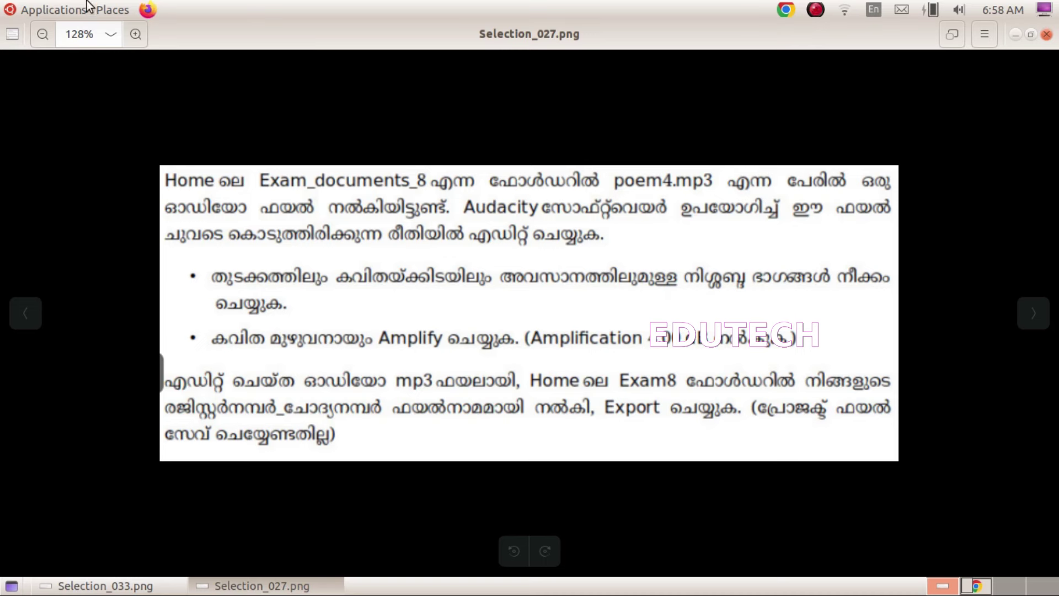
click(53, 11)
mouse_move(128, 258)
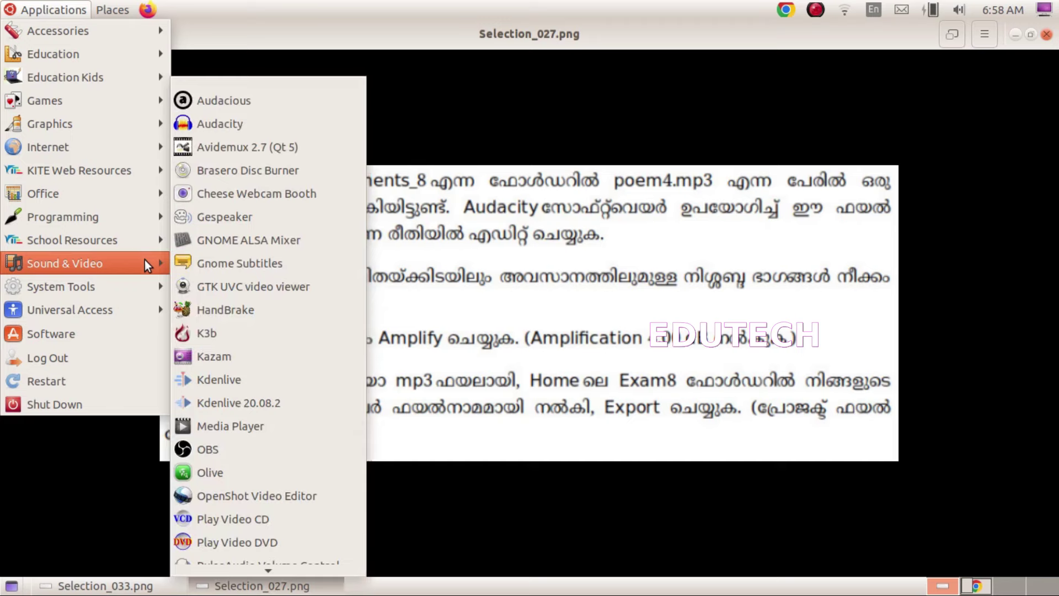
click(297, 125)
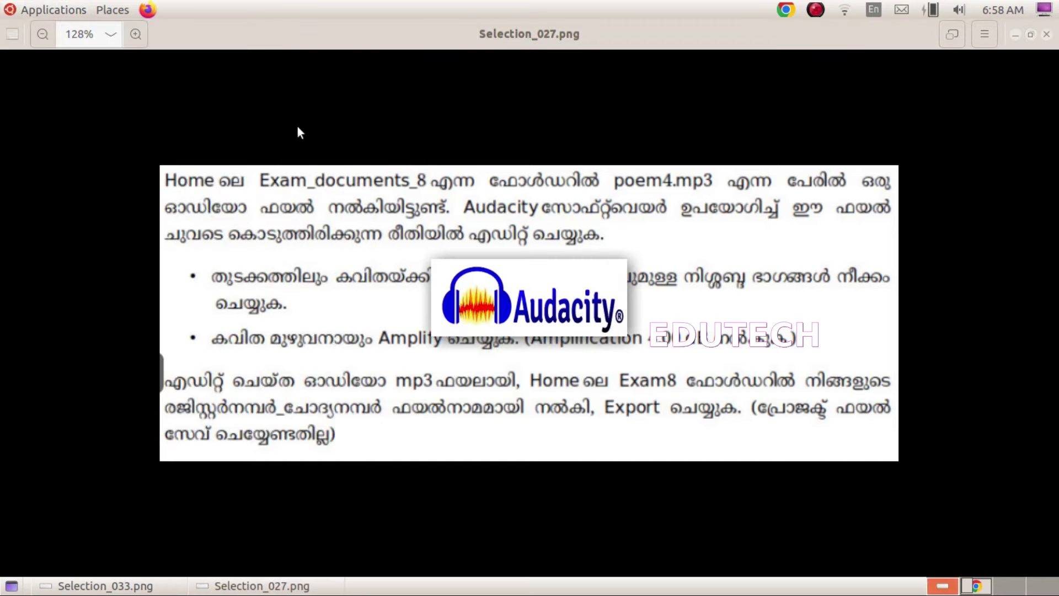
- Recheck the English task instructions and open poem4.mp3 from the Exam_documents_8 folder in the home directory
click(154, 586)
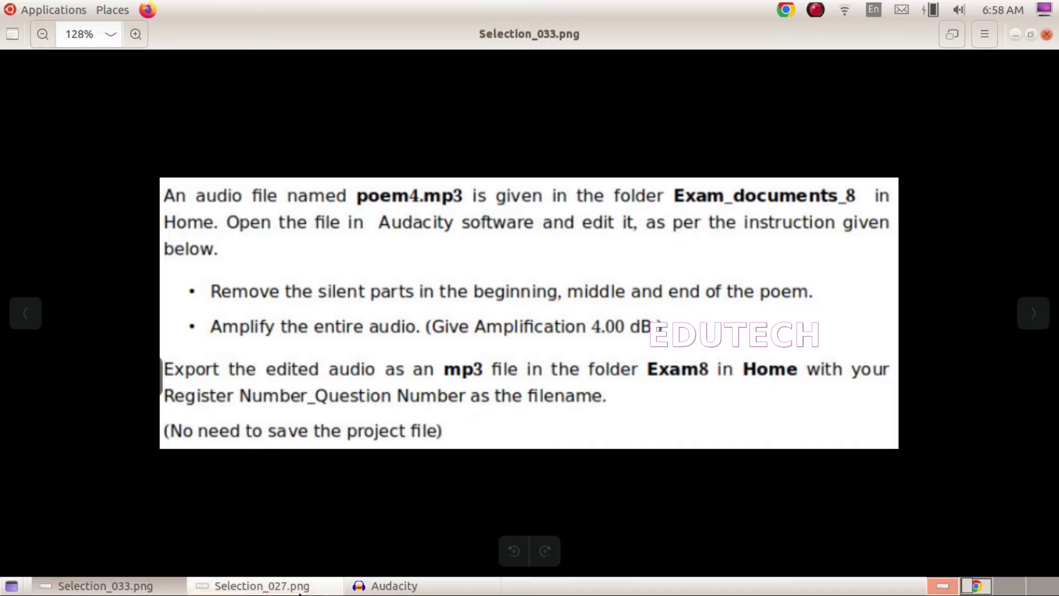
click(379, 587)
click(12, 57)
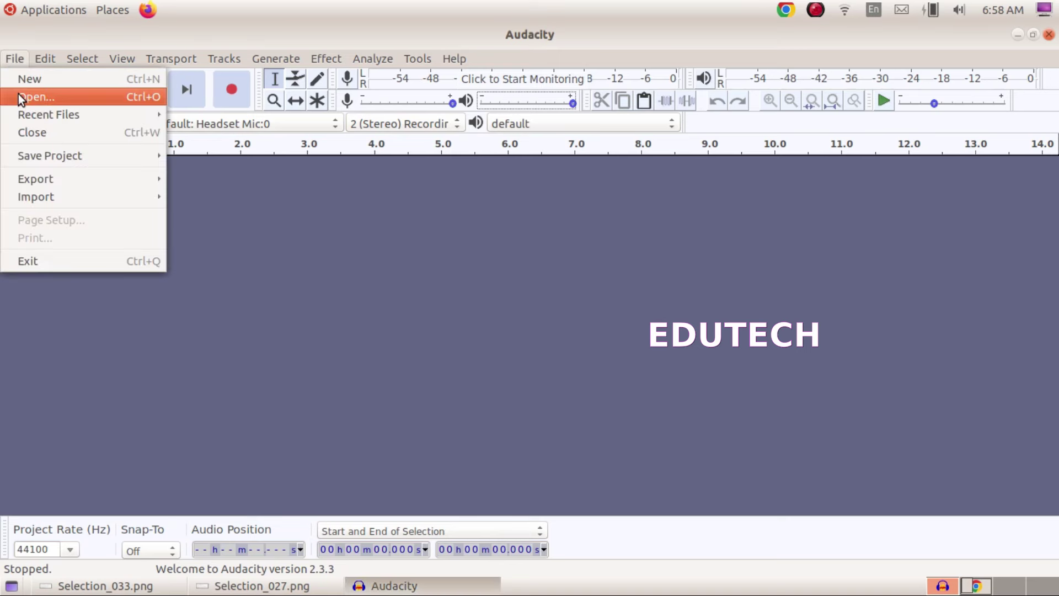
click(18, 94)
click(234, 165)
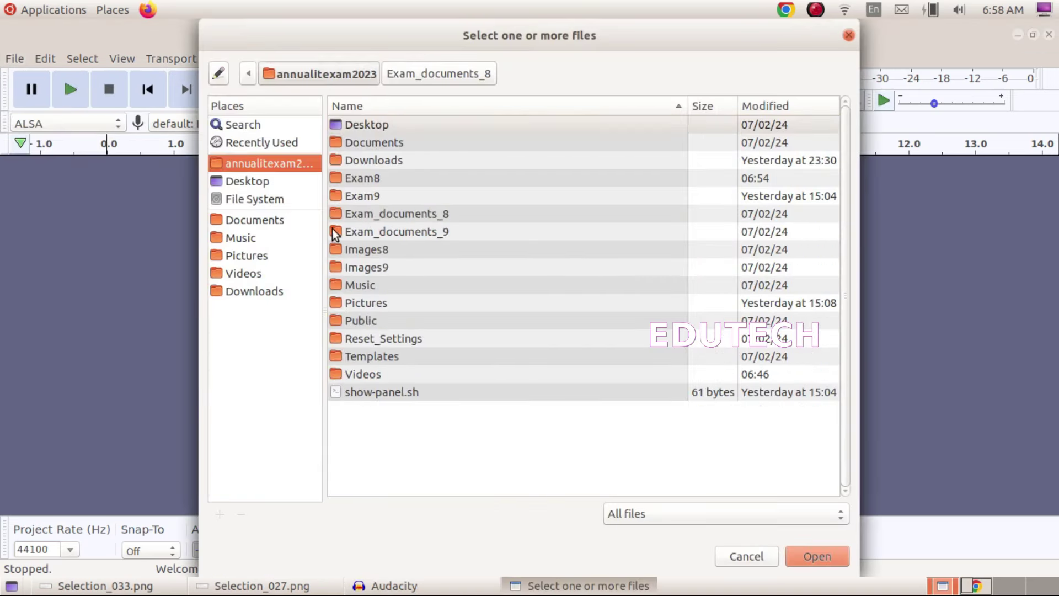
double_click(386, 214)
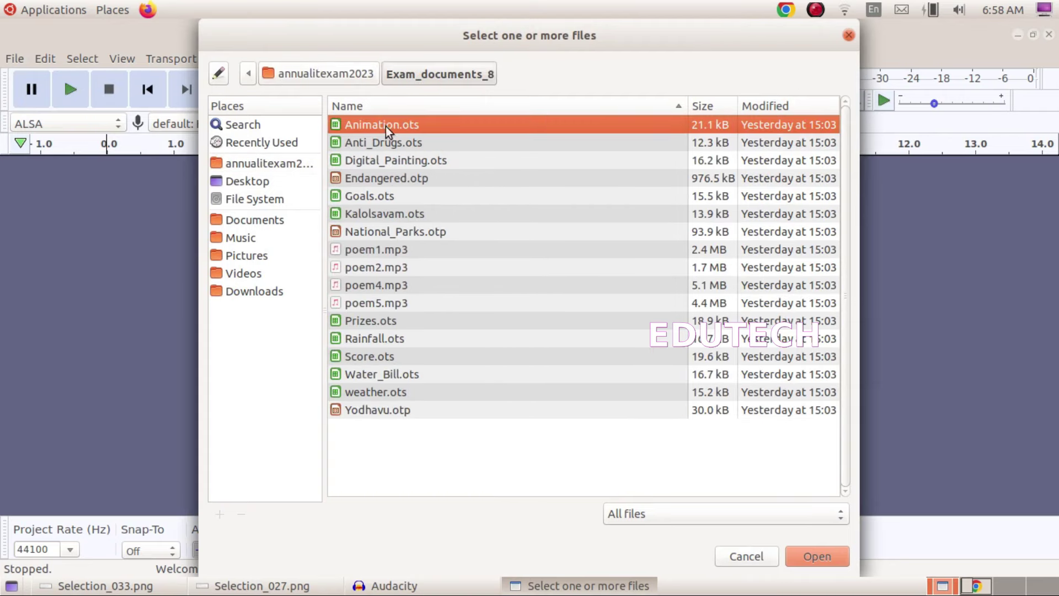
click(382, 287)
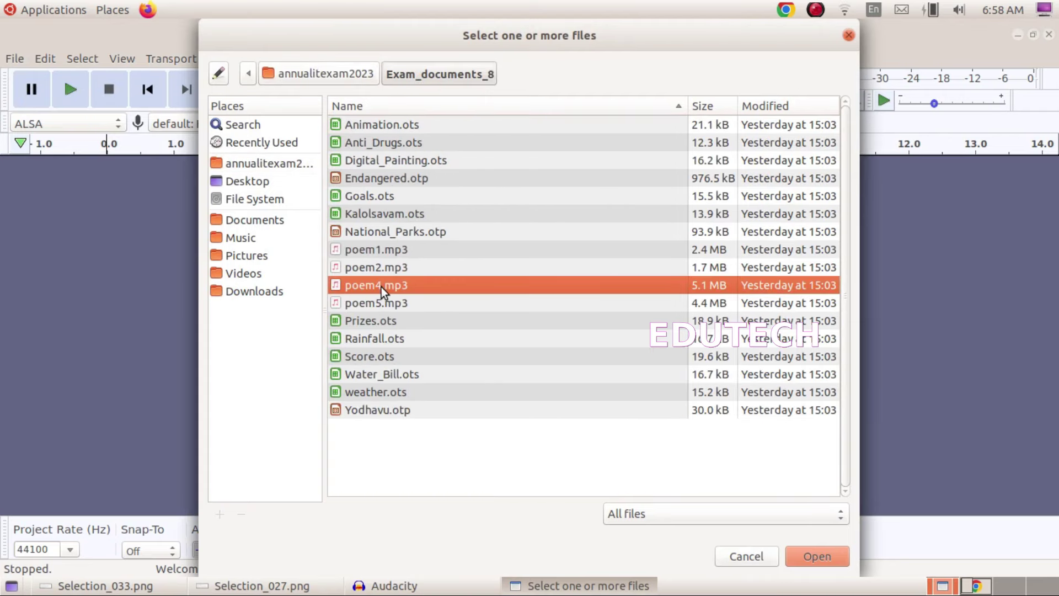
click(806, 555)
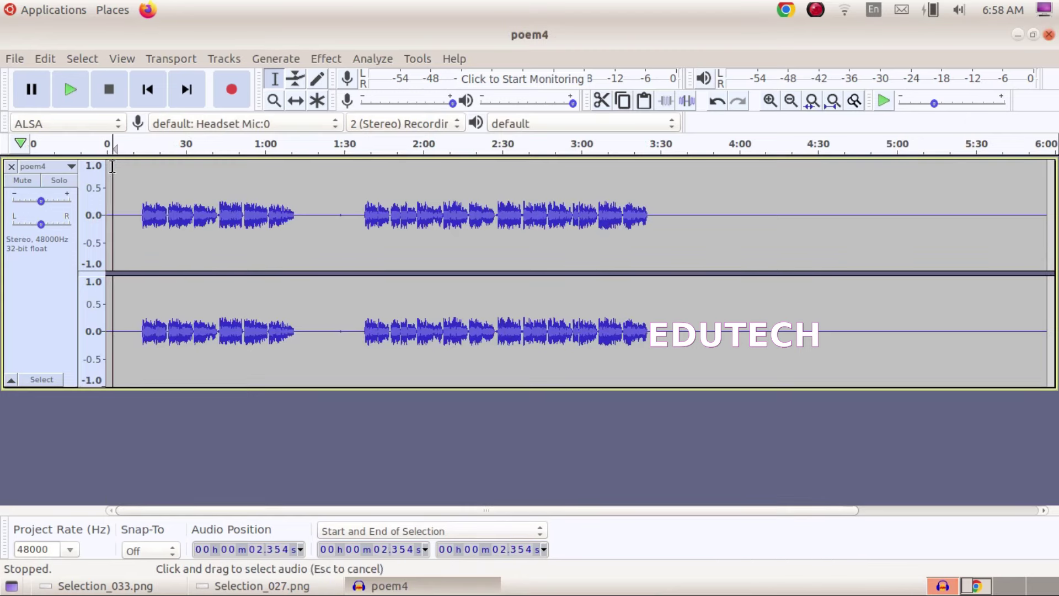
- Examine the silent stretches at the beginning, middle and end of the poem4 track against the Malayalam instructions in Selection_027.png
drag(138, 173, 109, 166)
drag(301, 171, 351, 180)
drag(686, 179, 765, 183)
click(212, 592)
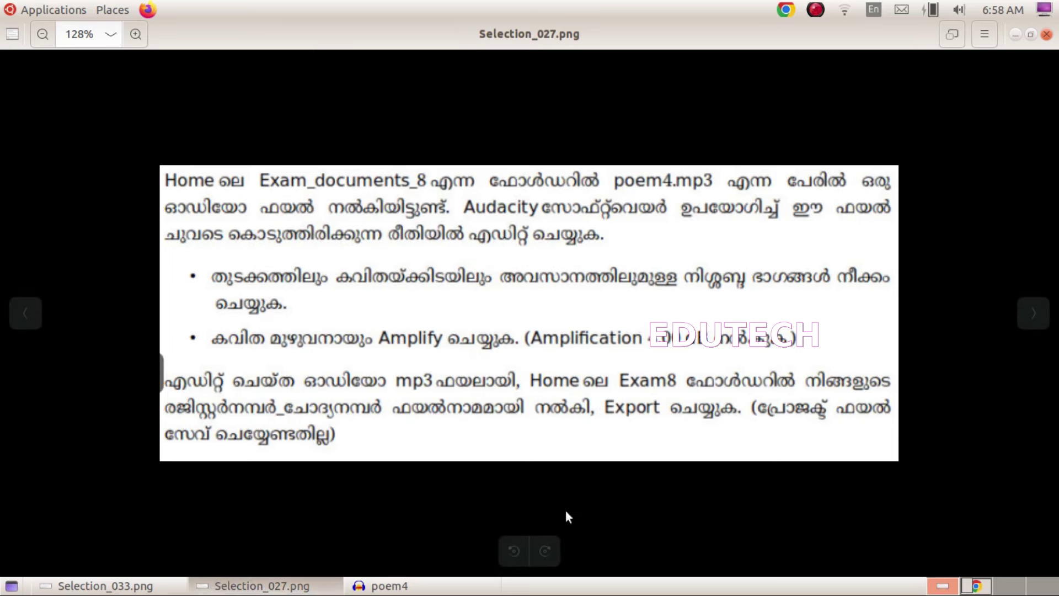
click(386, 586)
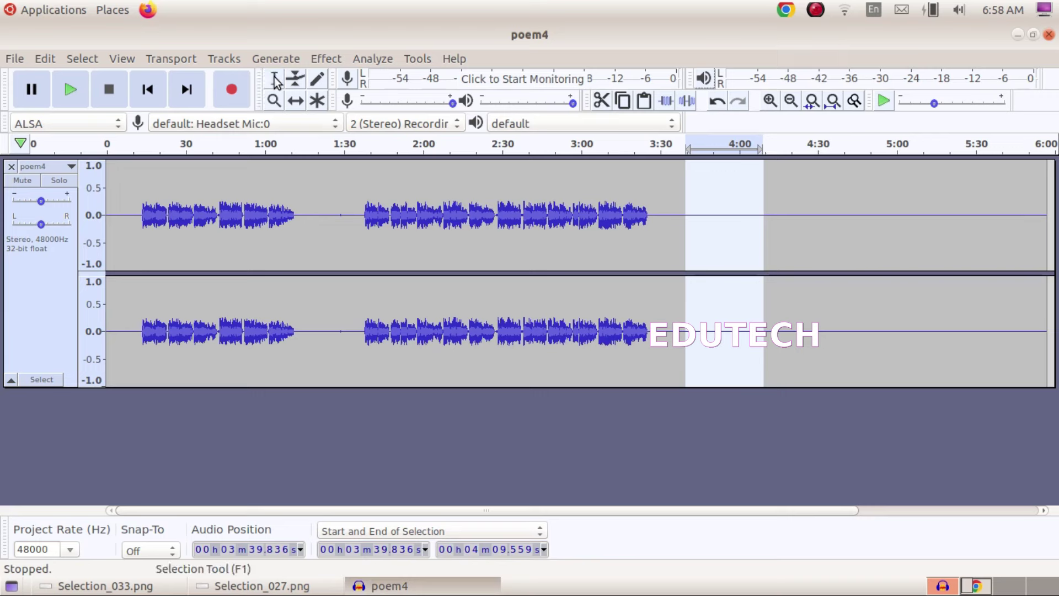
- Delete the silence at the beginning of the poem4 track, from 0 to about 13.8 seconds
click(137, 171)
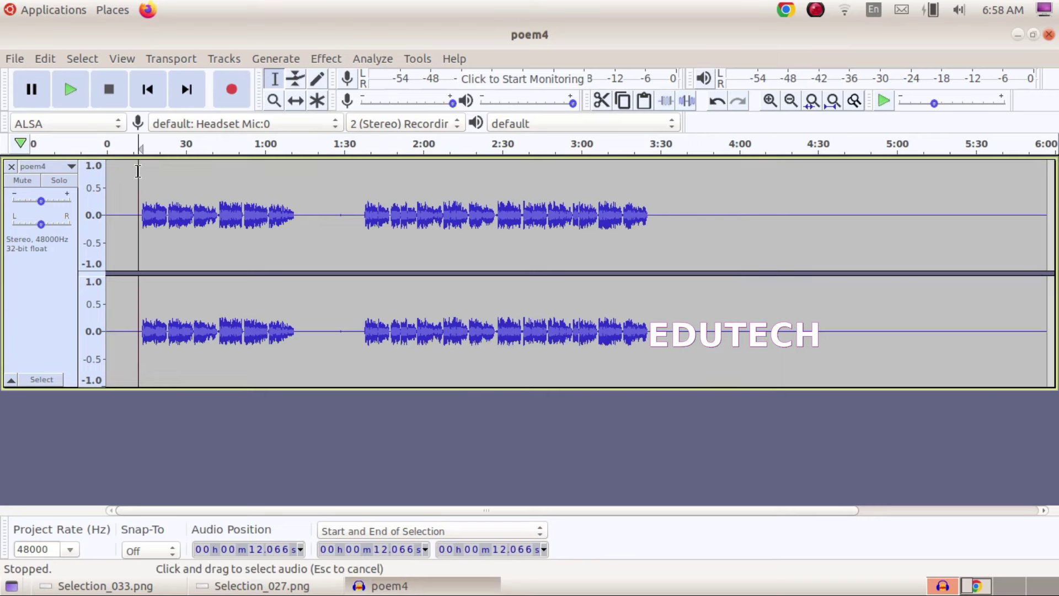
drag(142, 165, 94, 170)
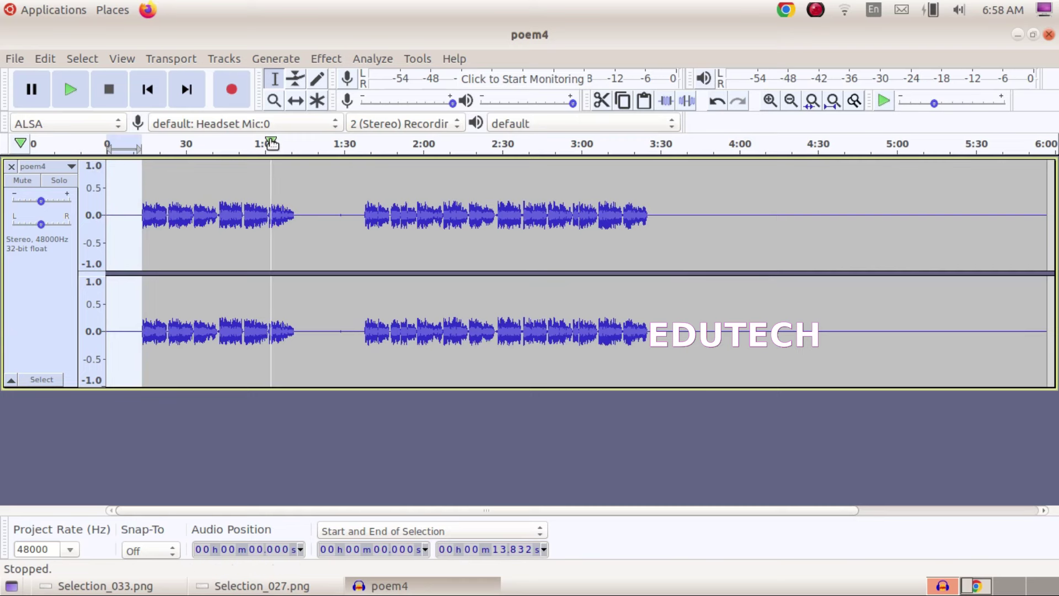
key(Delete)
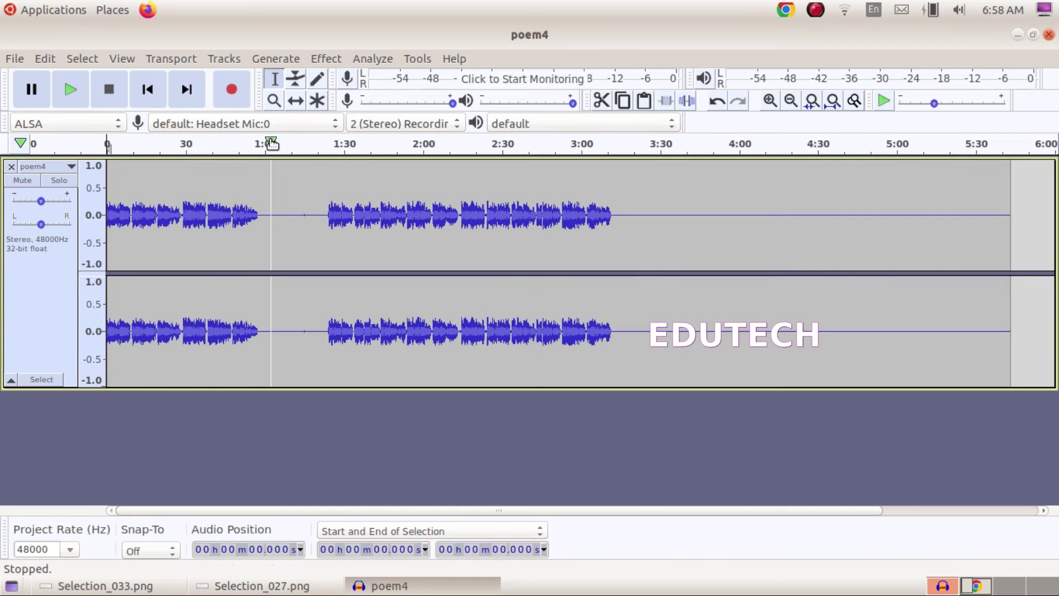
- Delete the silent gap in the middle of the poem, from about 59 seconds to about 1 minute 24 seconds
click(260, 177)
click(255, 176)
click(260, 176)
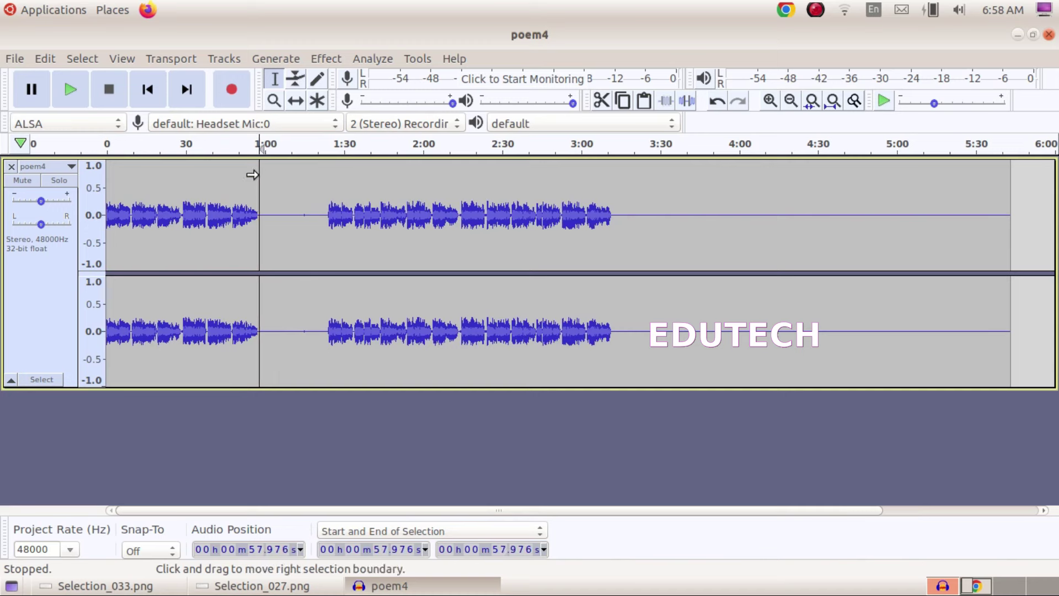
drag(263, 176, 328, 181)
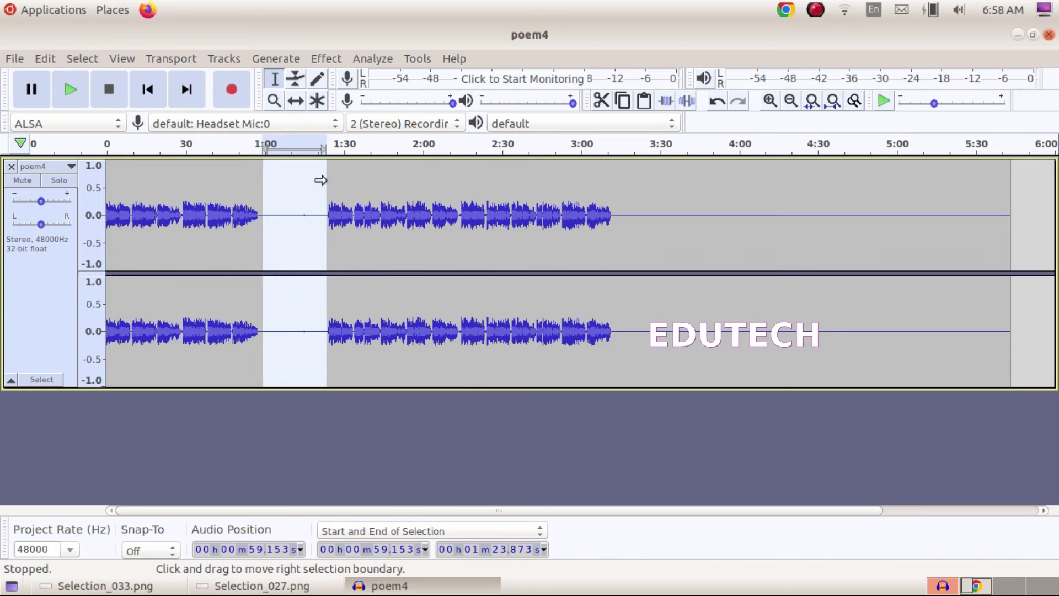
key(Delete)
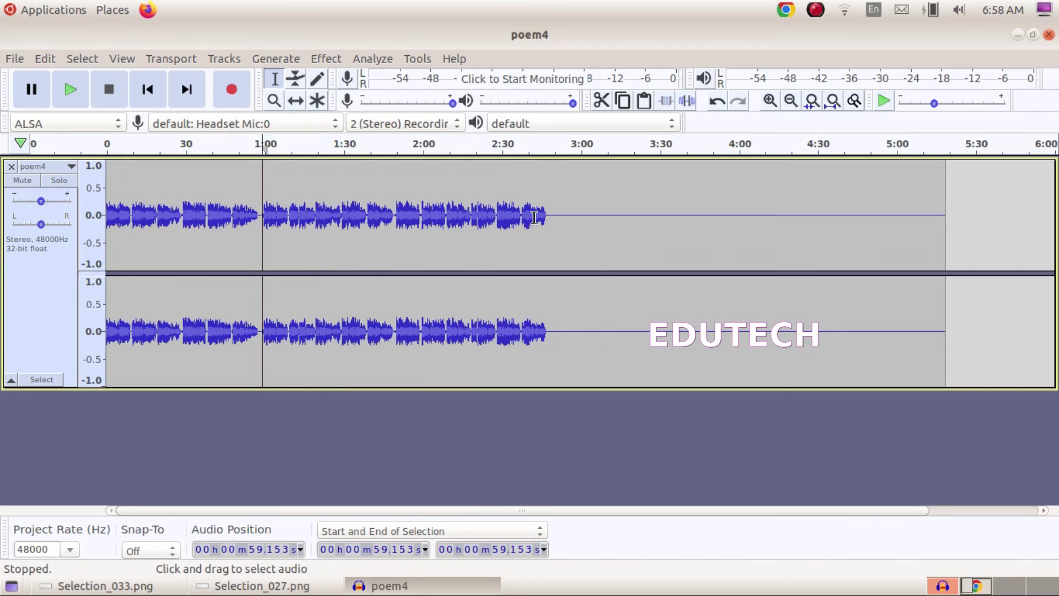
- Delete the silence after the end of the poem, from about 2 minutes 48 seconds to the end of the track
click(549, 164)
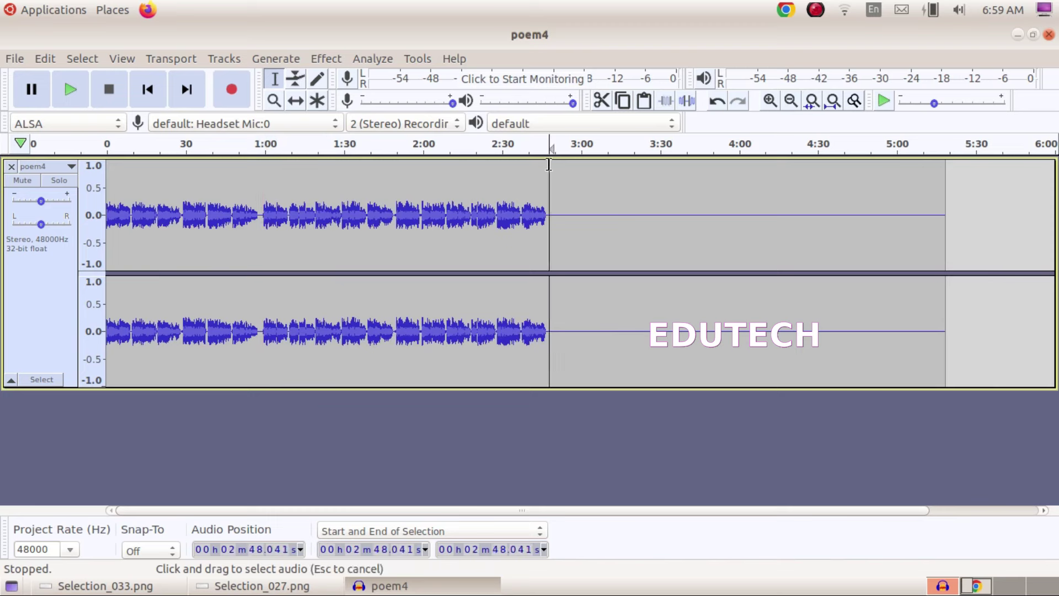
drag(546, 163, 944, 197)
key(Delete)
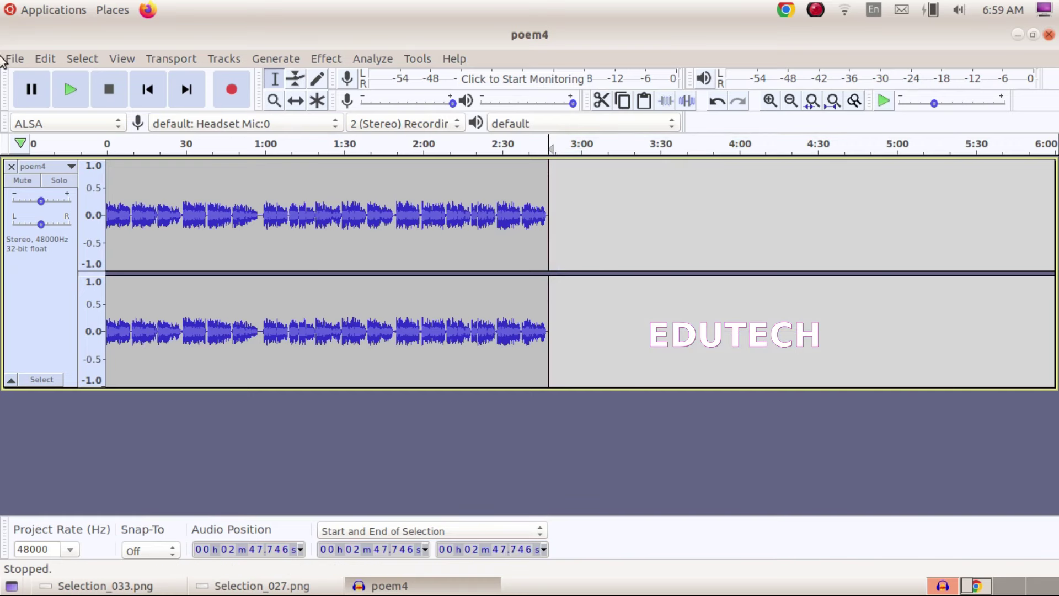
- Recheck the Malayalam instructions and amplify the entire poem4 audio by 4 dB
click(259, 586)
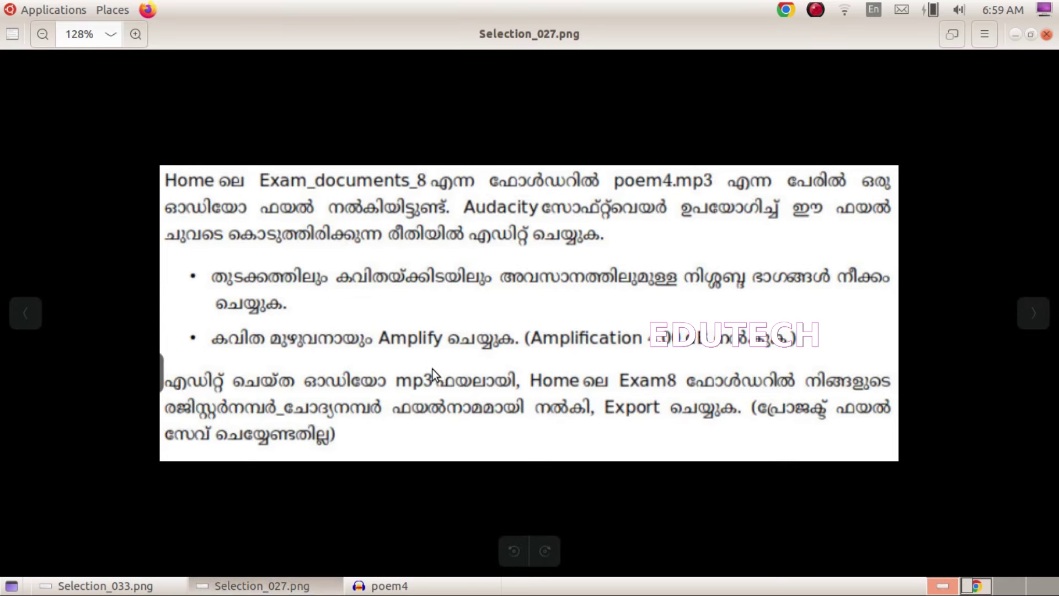
click(409, 591)
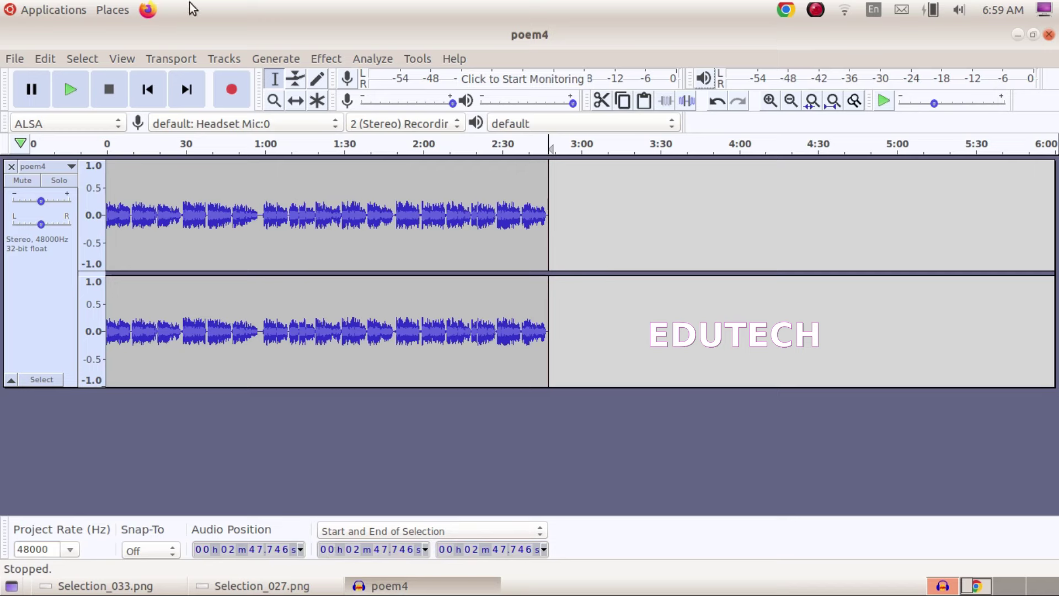
drag(110, 171, 557, 226)
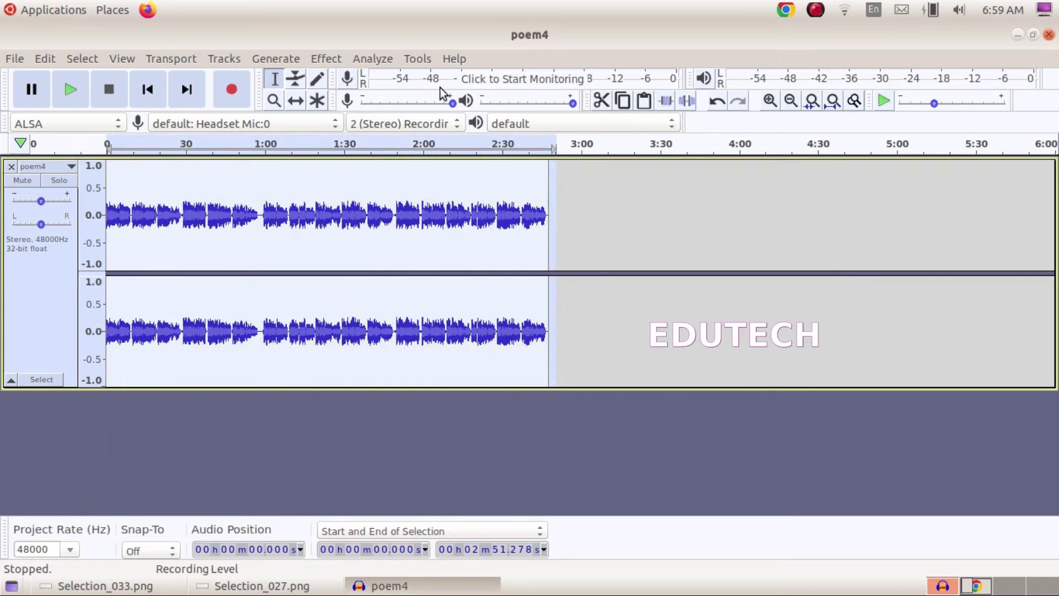
click(326, 58)
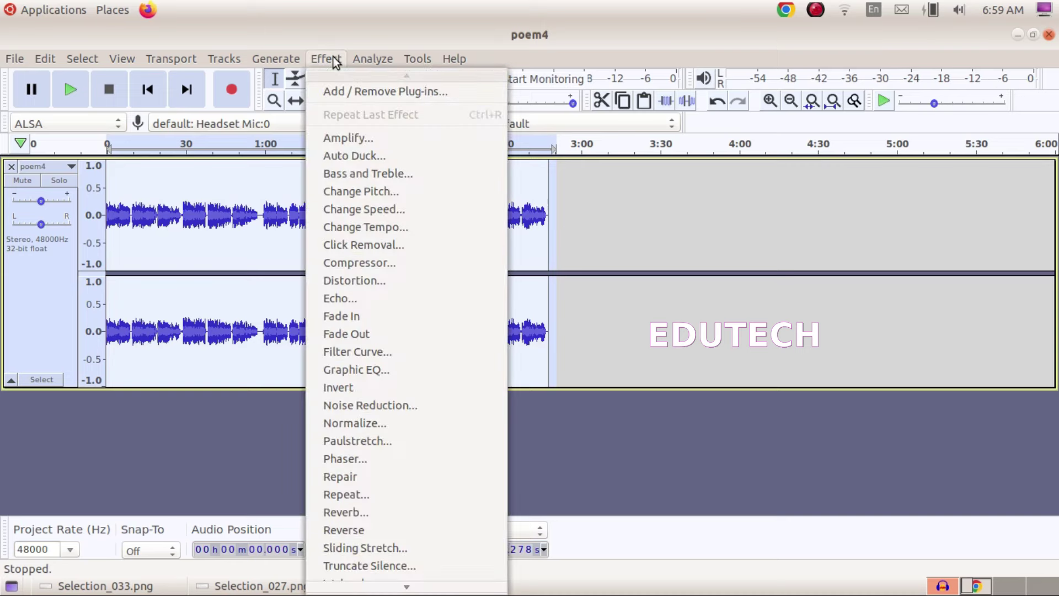
click(395, 140)
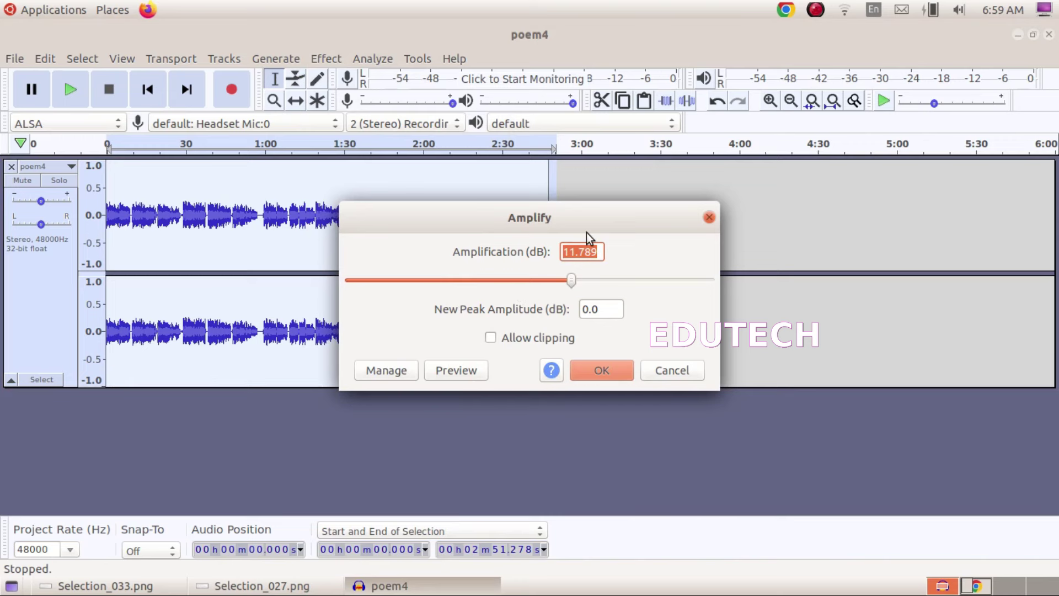
text(4)
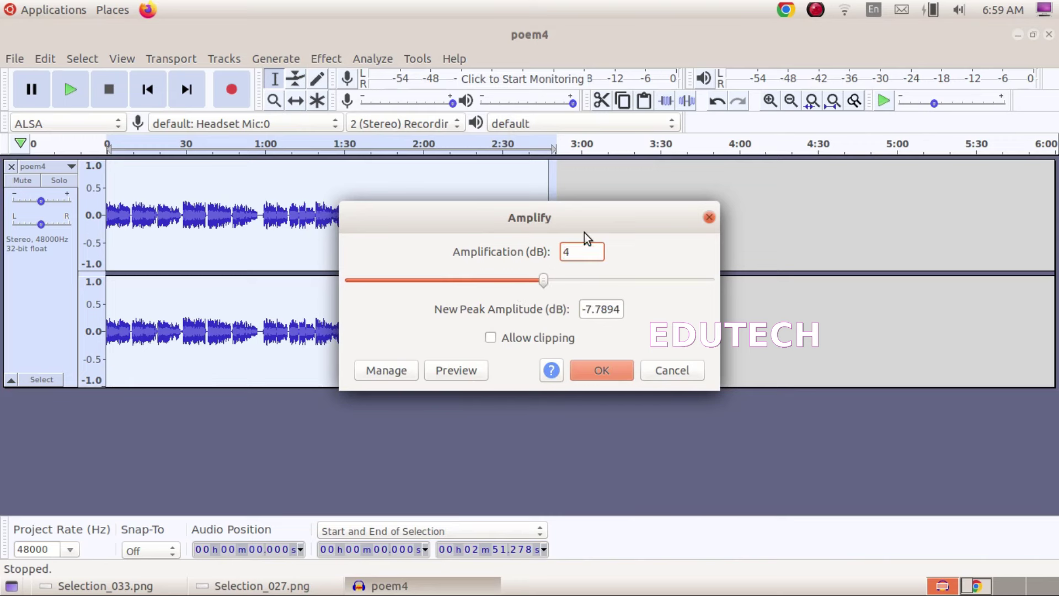
click(494, 340)
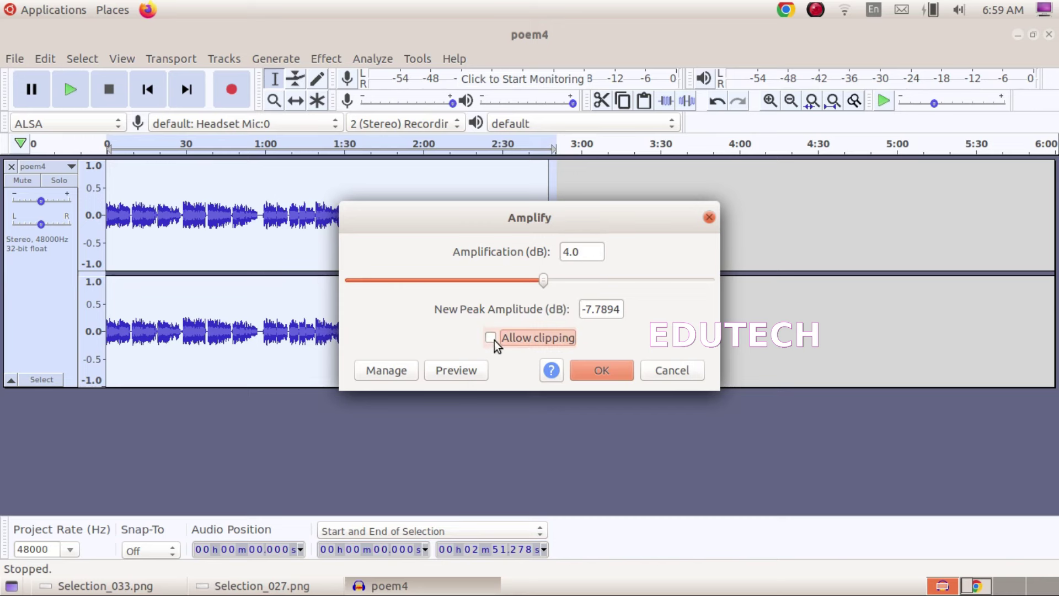
click(602, 371)
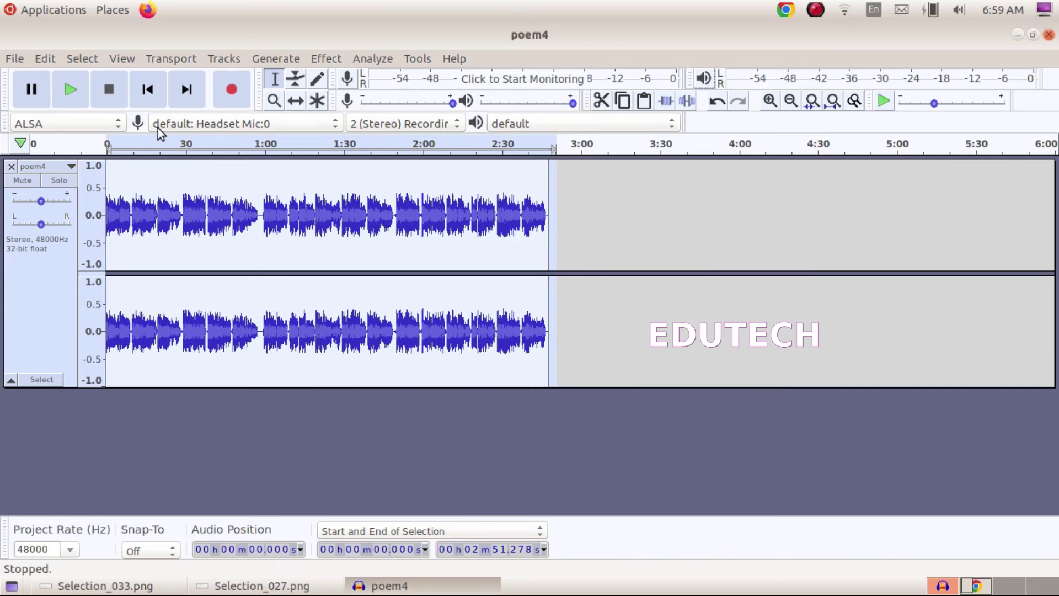
- Play the amplified track from the beginning for a few seconds to check it, and stop playback
click(274, 79)
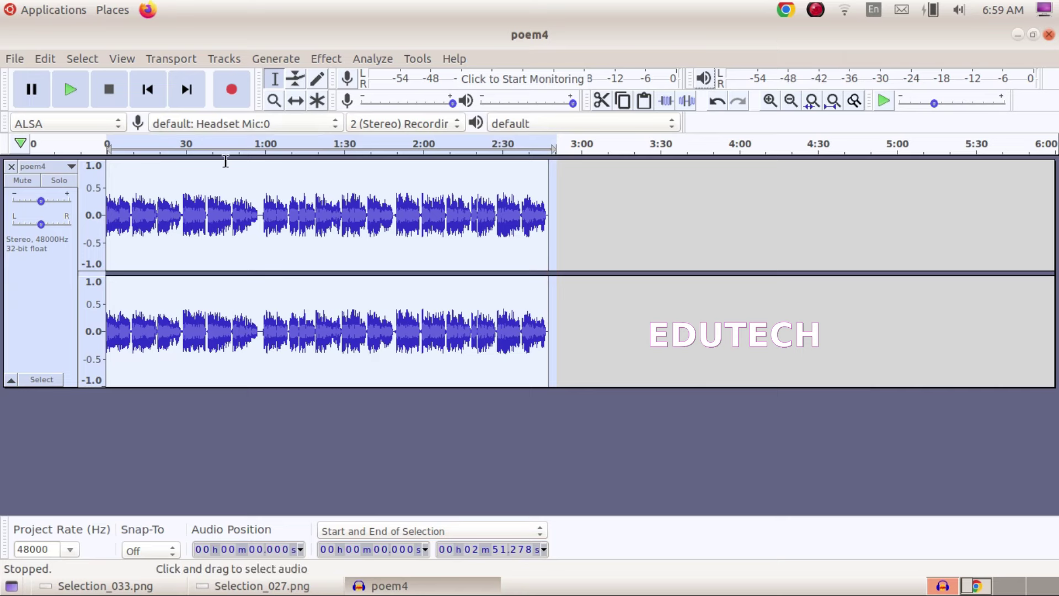
click(225, 165)
click(117, 176)
click(108, 165)
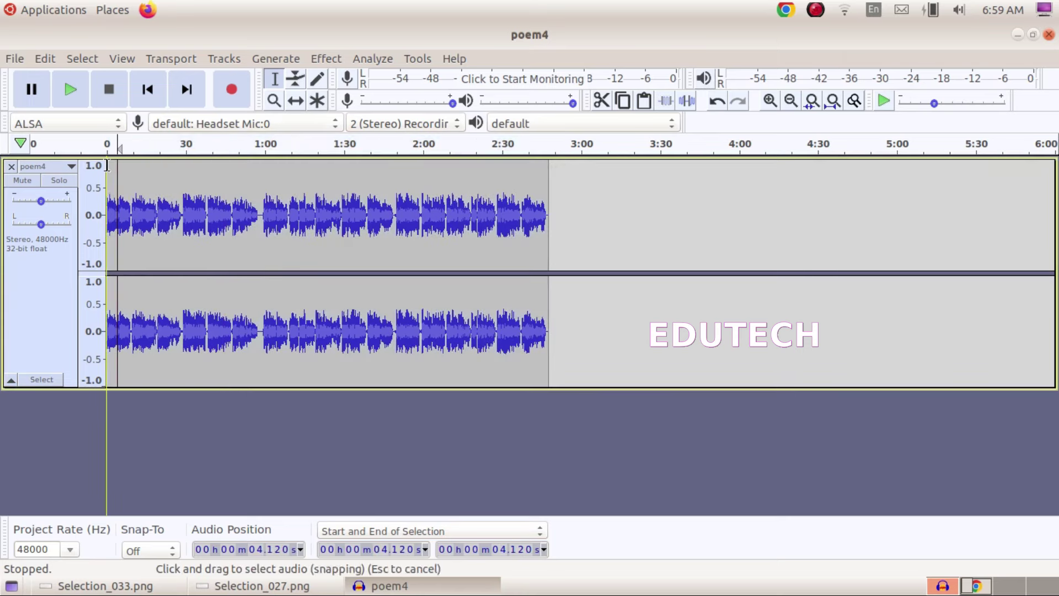
click(71, 88)
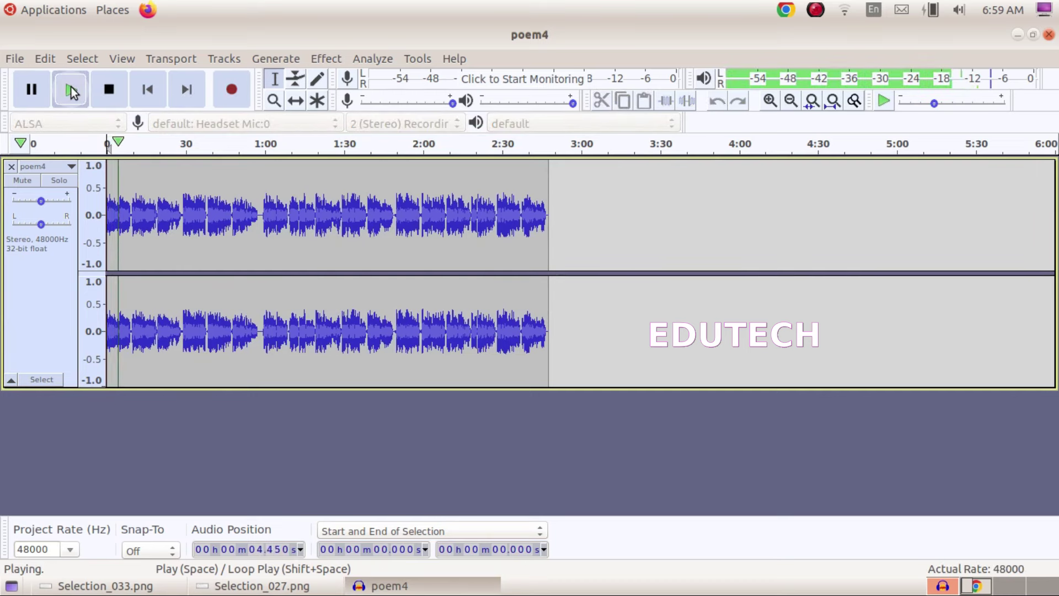
click(123, 90)
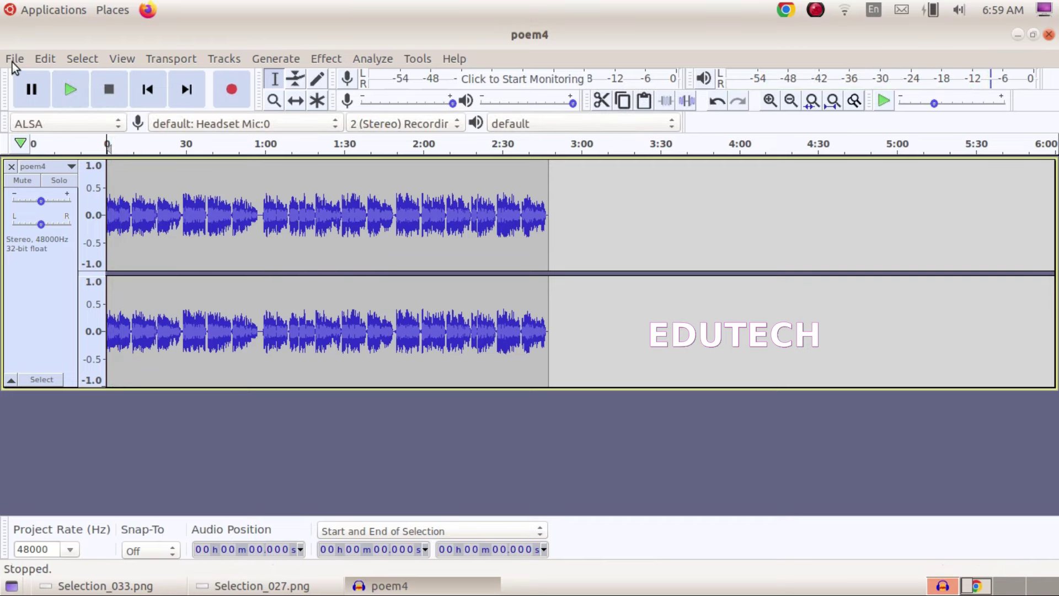
- Check the English export instructions and start an MP3 export of the edited audio into the Exam8 folder in the home directory
click(132, 585)
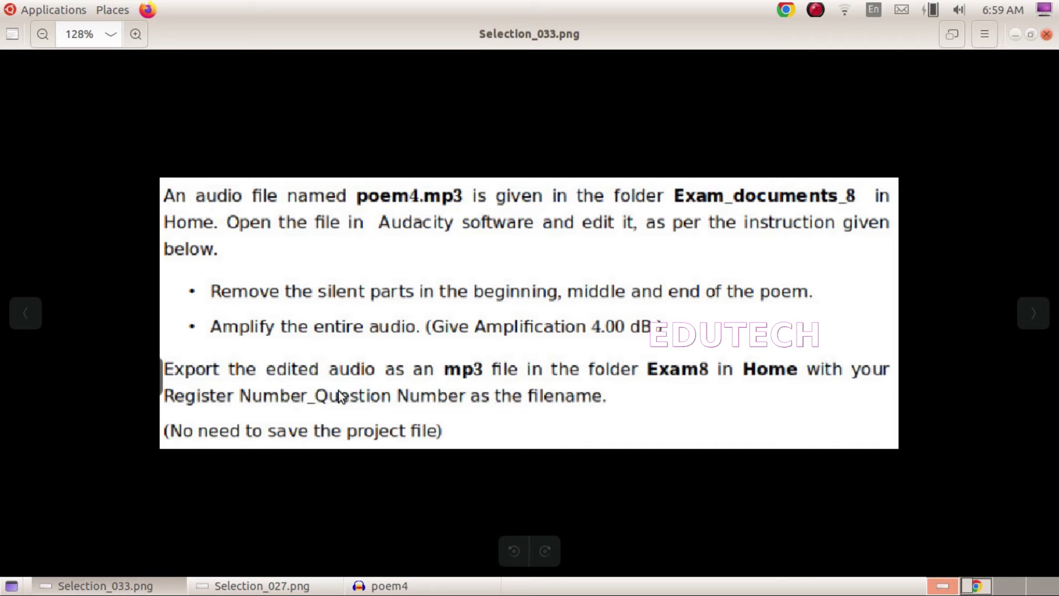
click(386, 586)
click(15, 59)
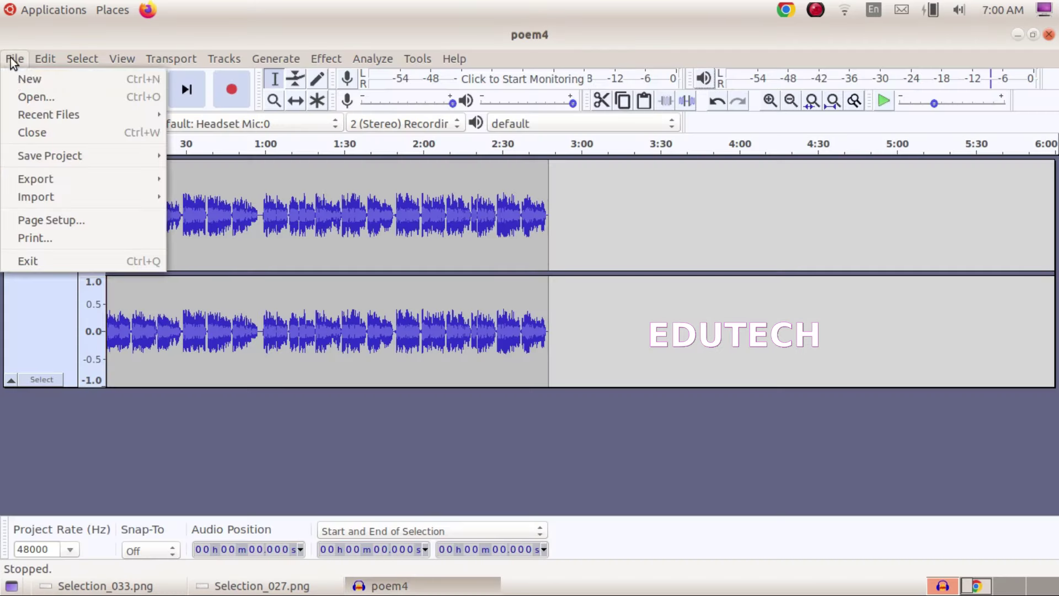
mouse_move(43, 174)
click(260, 179)
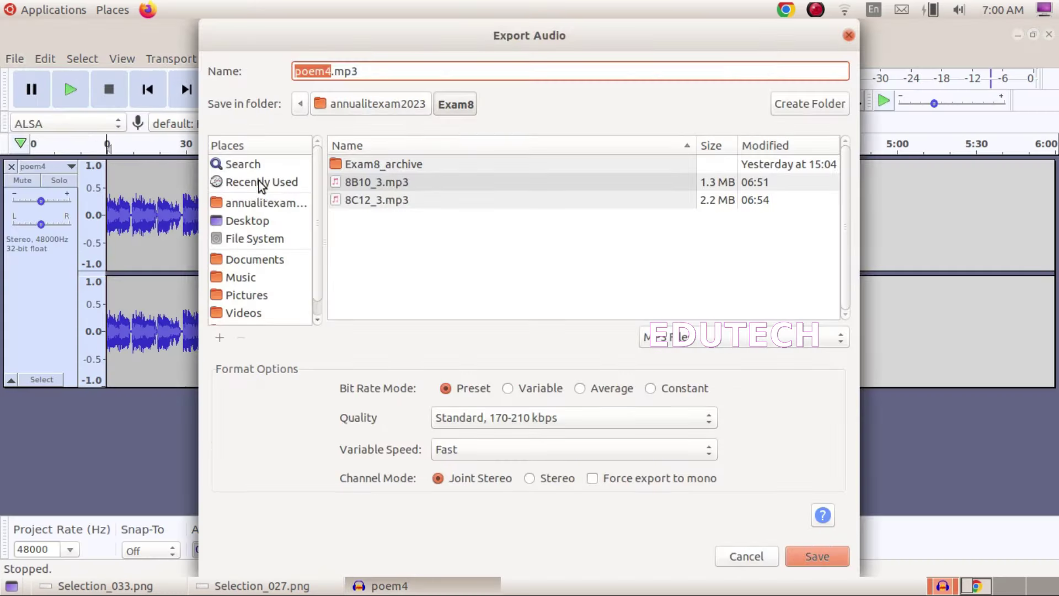
click(270, 202)
double_click(366, 216)
- Name the export file 8B23_3.mp3 and save it
click(333, 72)
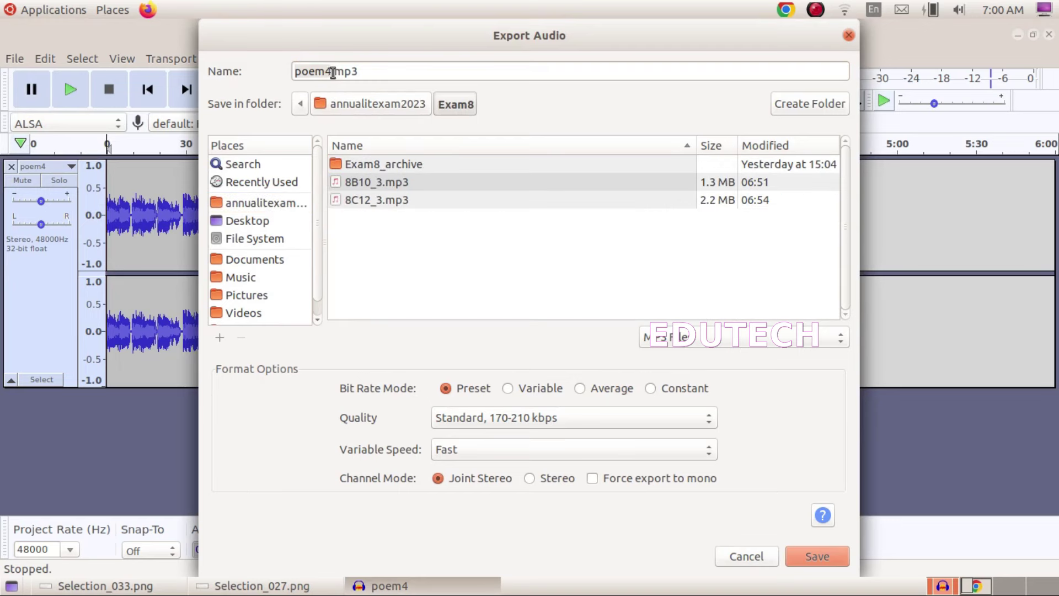
drag(330, 71, 257, 72)
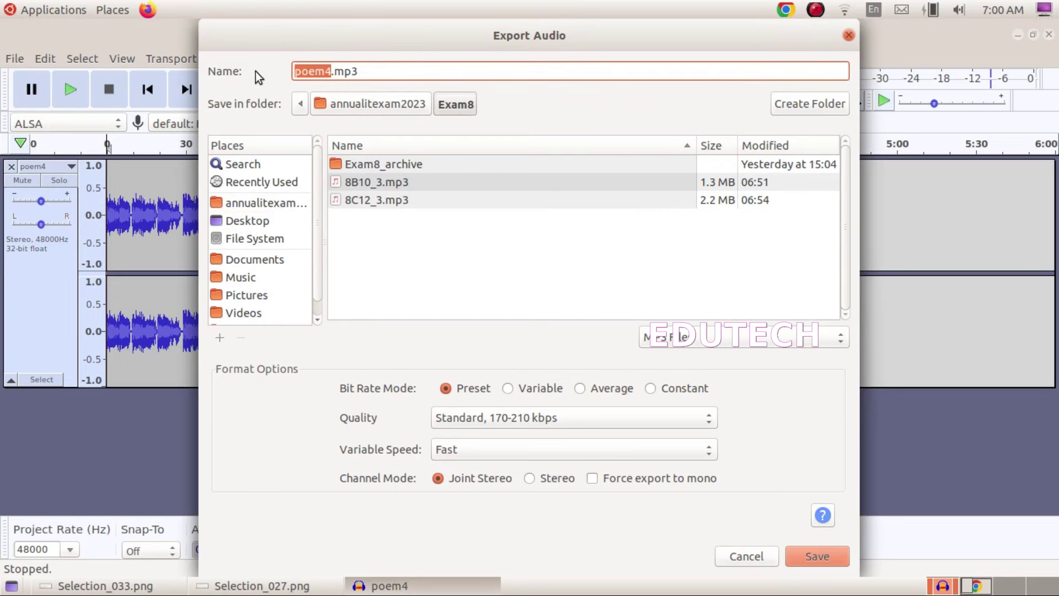
text(8)
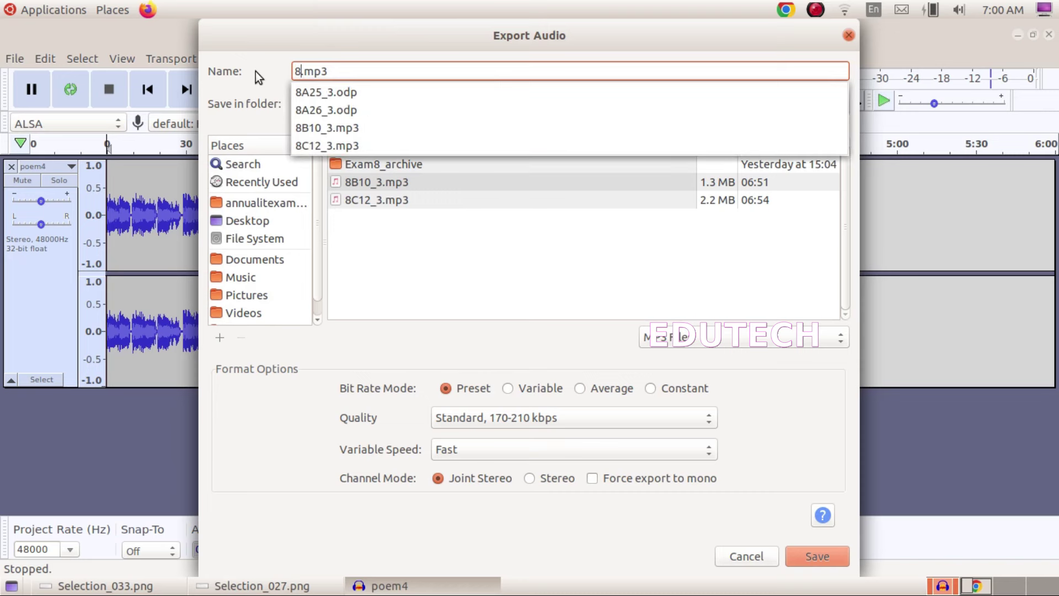
text(B23)
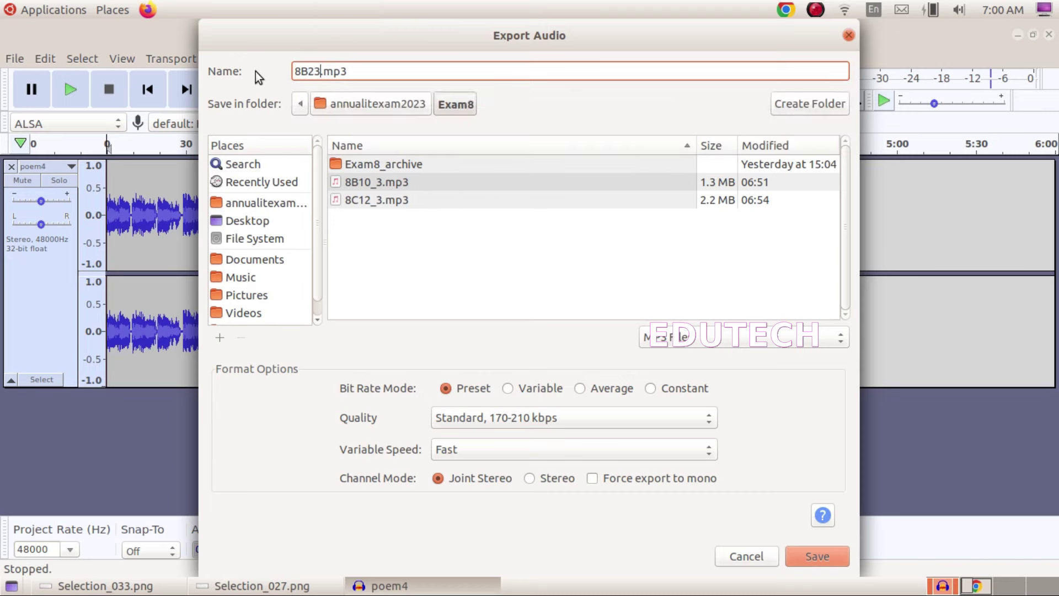
text(_3)
click(799, 558)
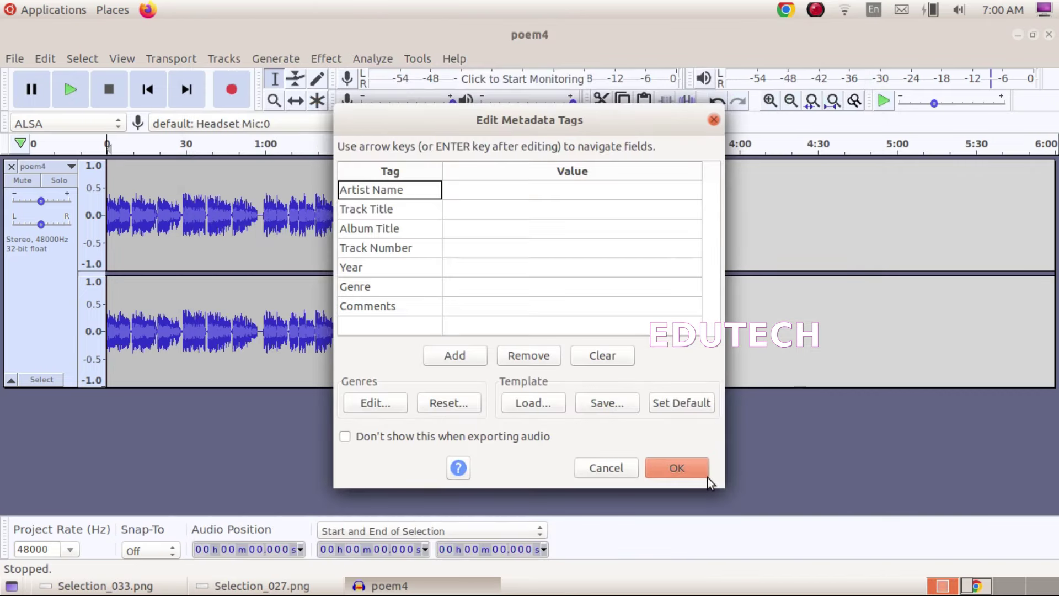
- Accept the metadata tags without filling them in, and close the poem4 project without saving it
click(708, 476)
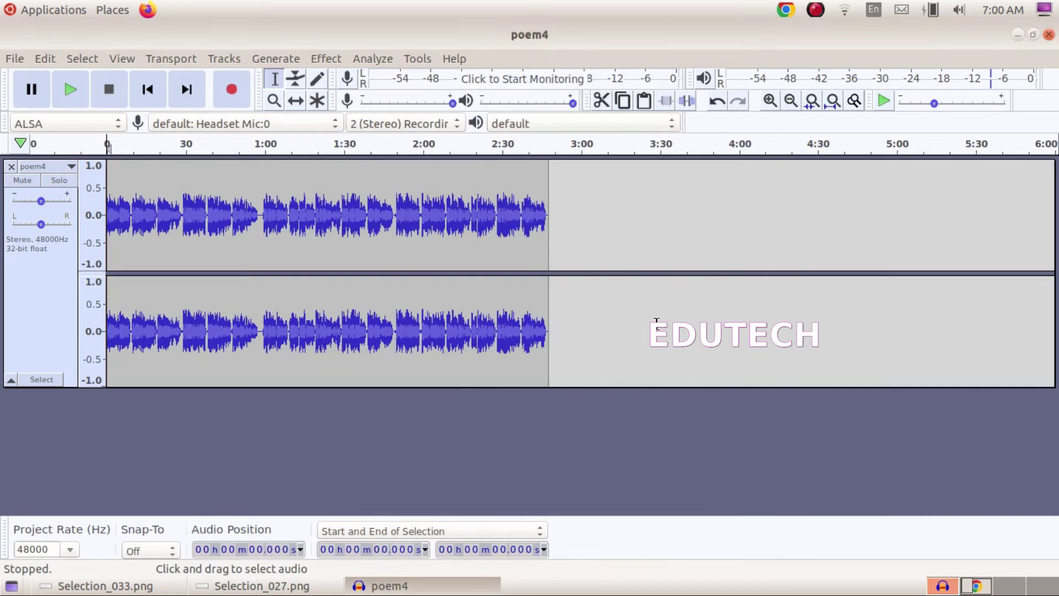
click(1048, 34)
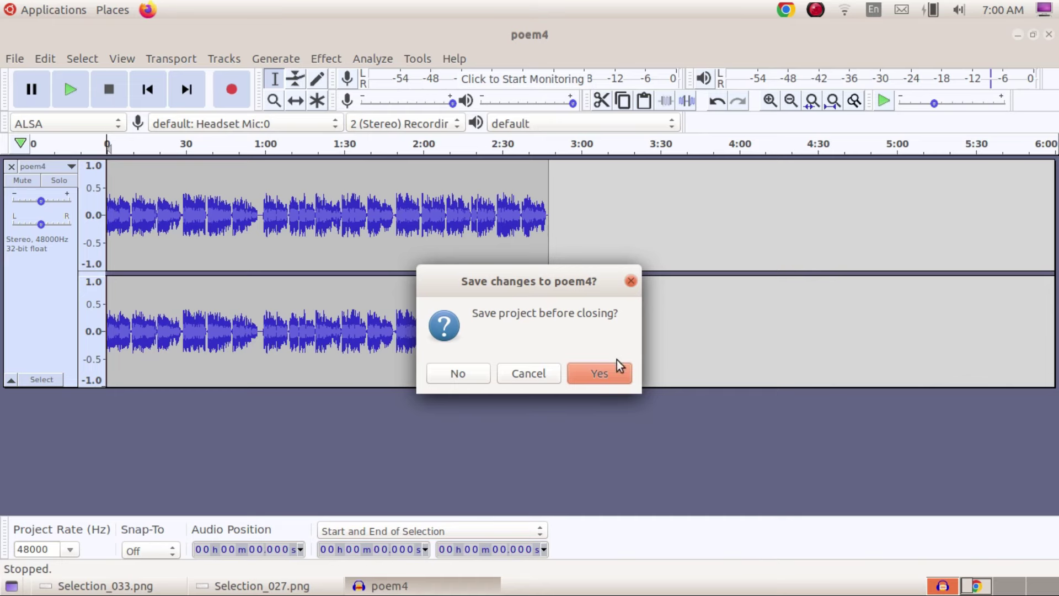
click(456, 376)
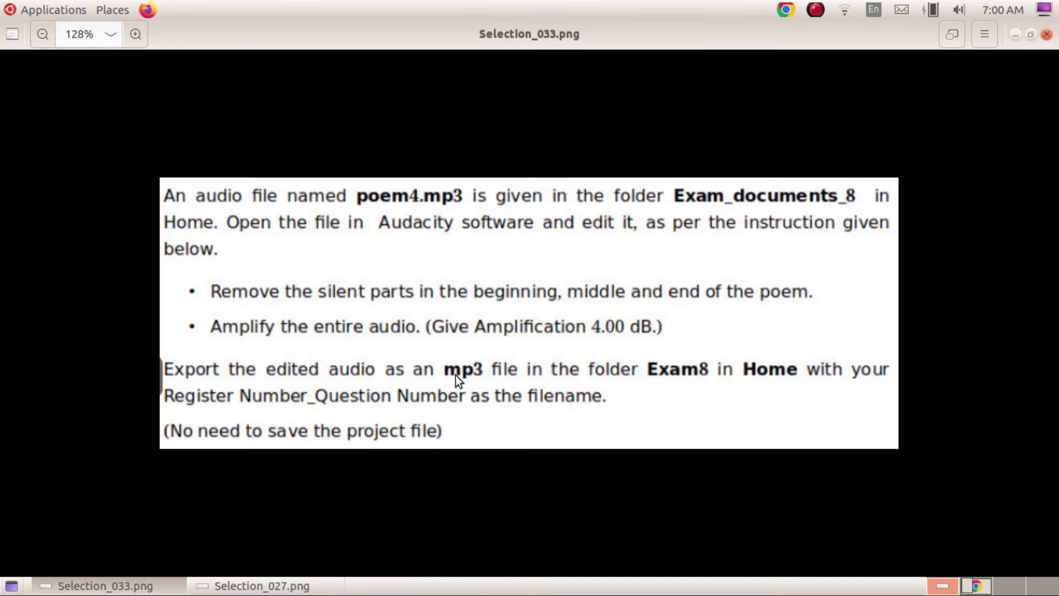